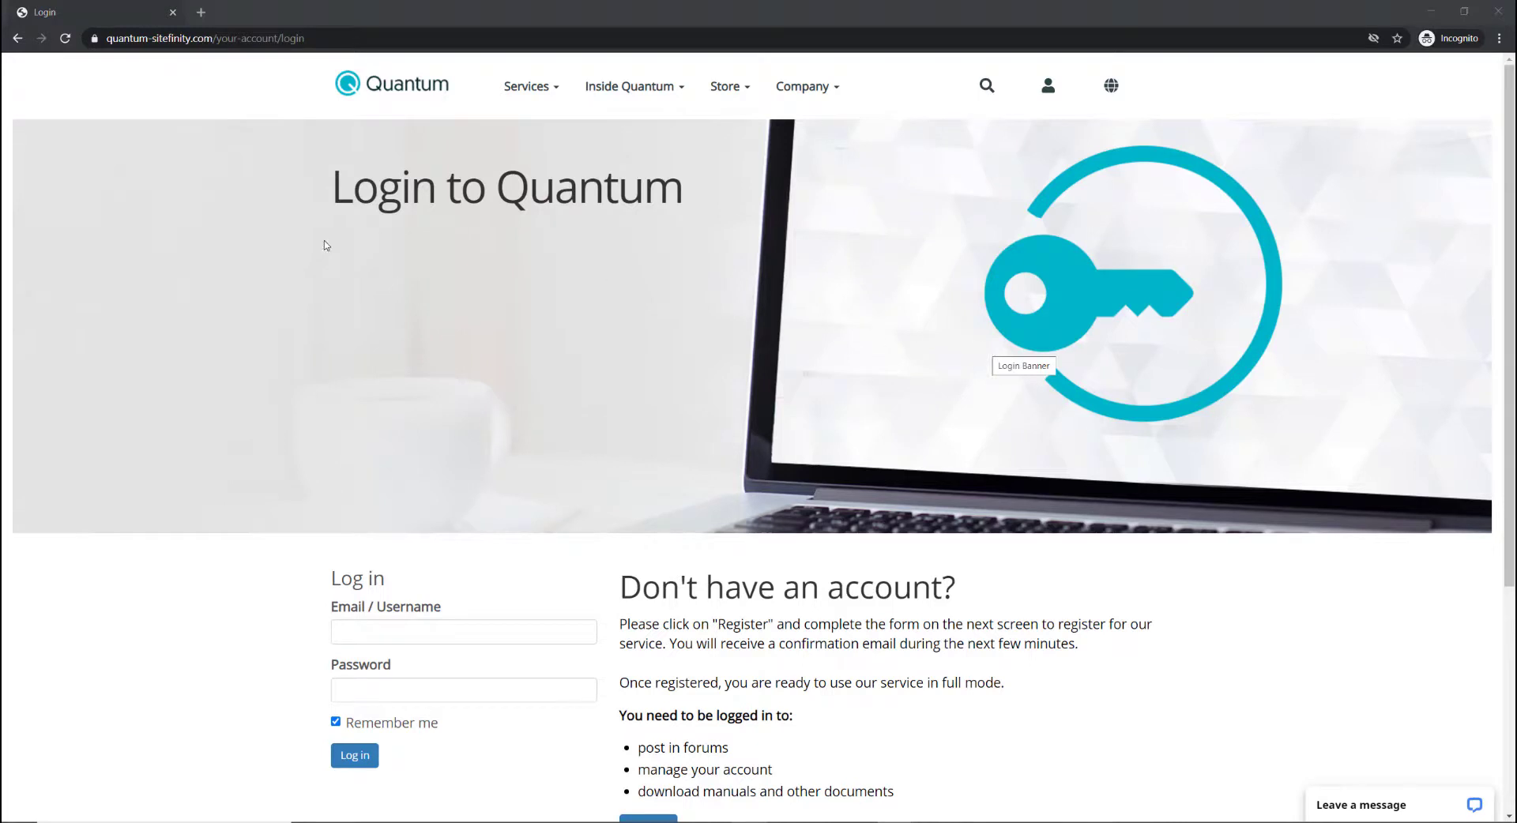
Scroll down the Quantum login page and go to the Register form.
scroll(1024, 410, "down", 3)
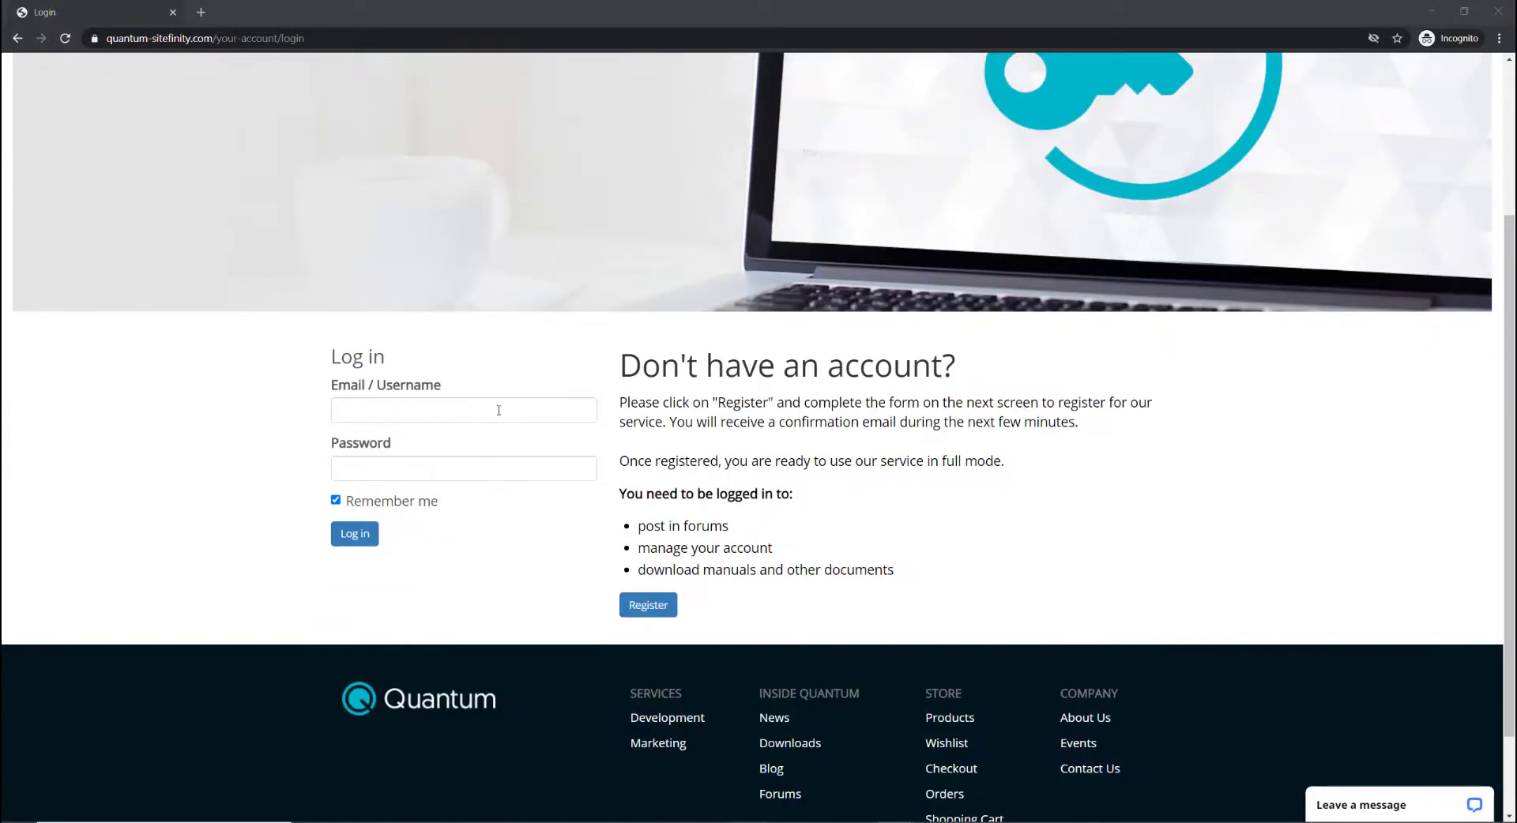
left_click(659, 604)
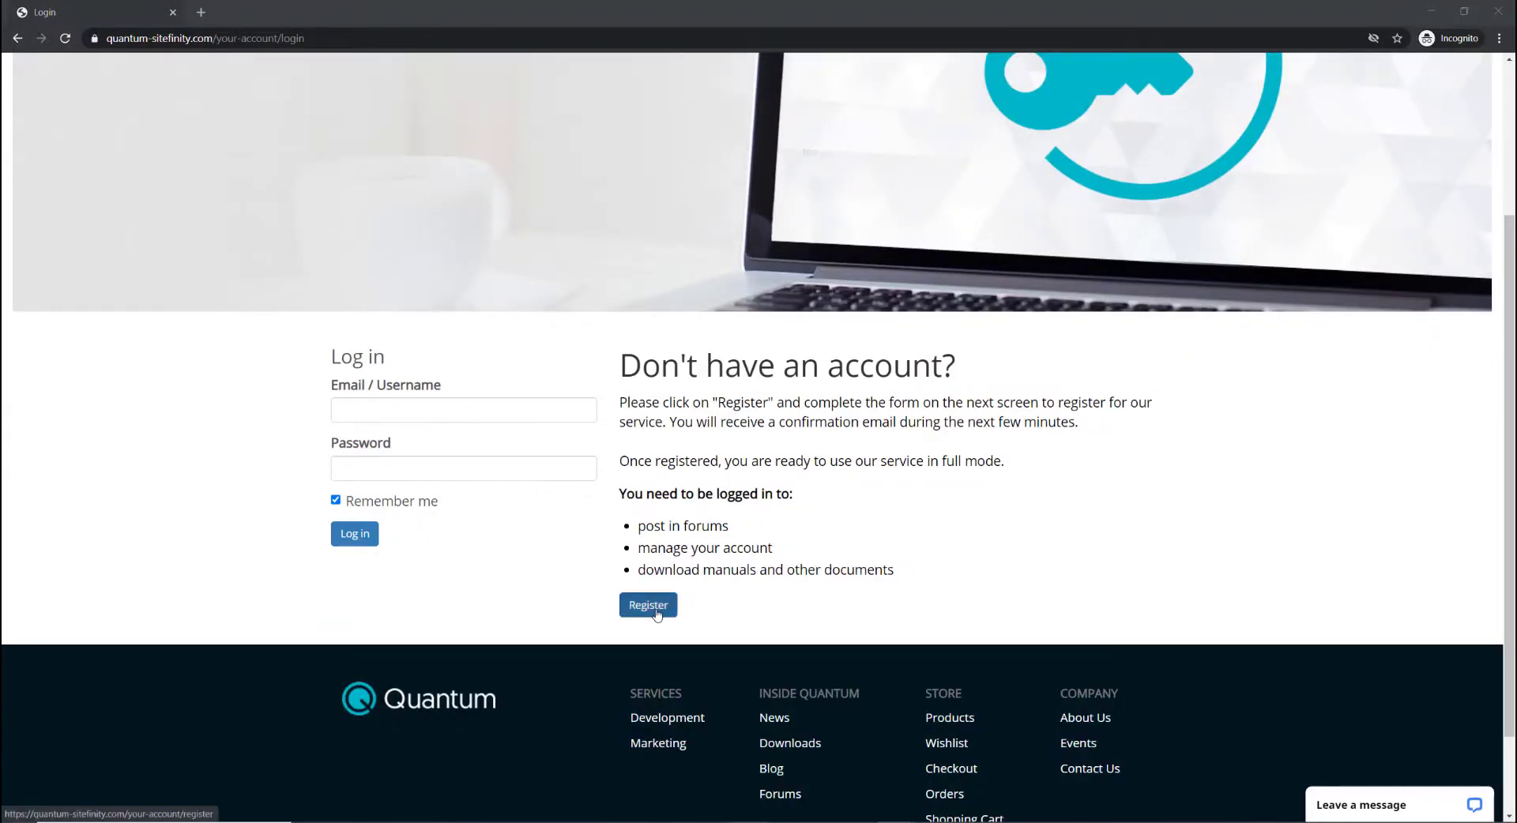
Enter 'jan' as the first name on the registration form and advance to last name.
scroll(705, 601, "down", 4)
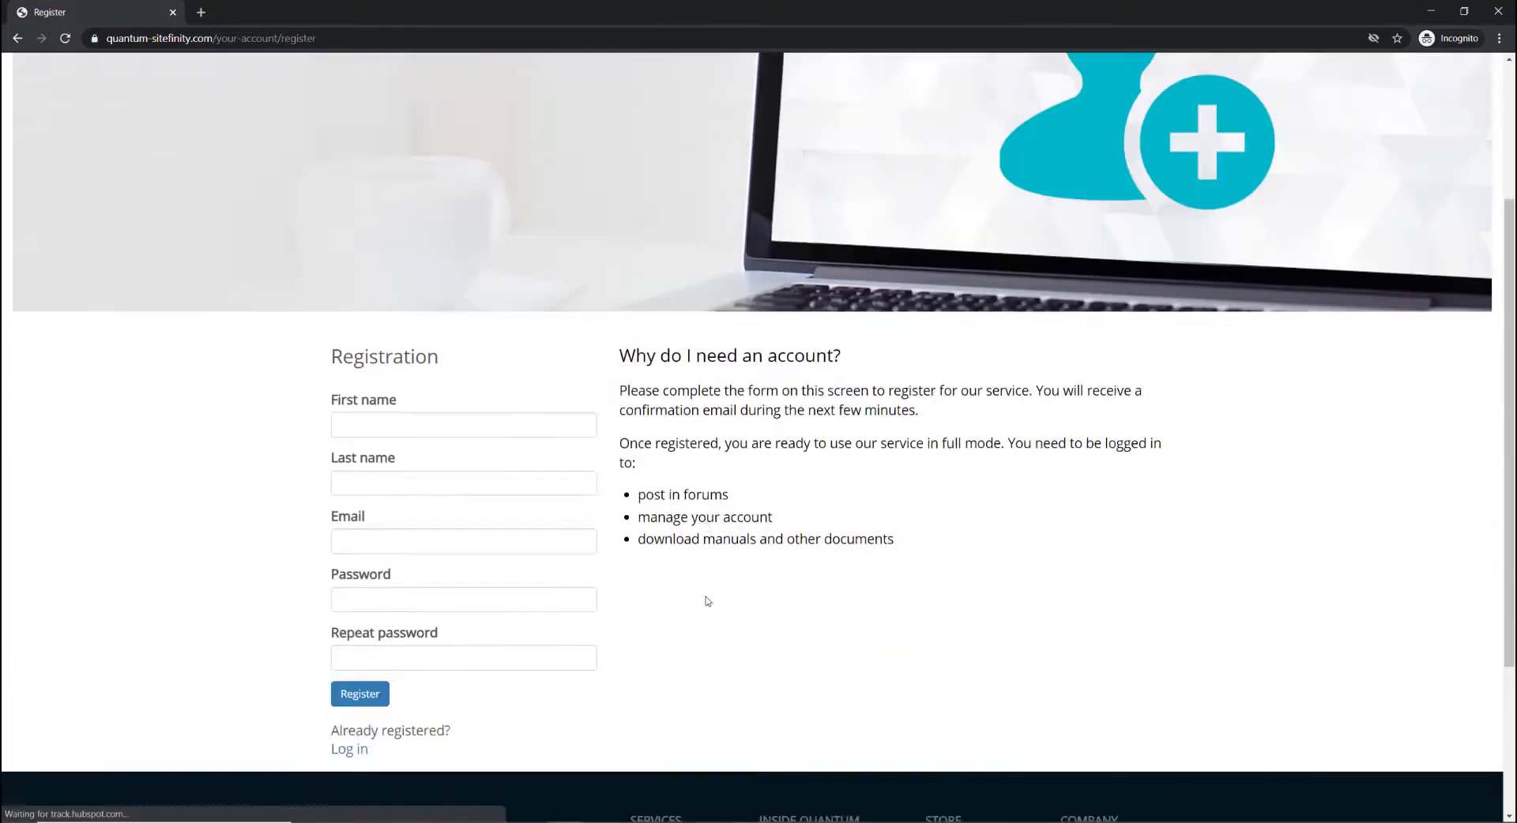
left_click(504, 350)
type("jan")
key("Tab")
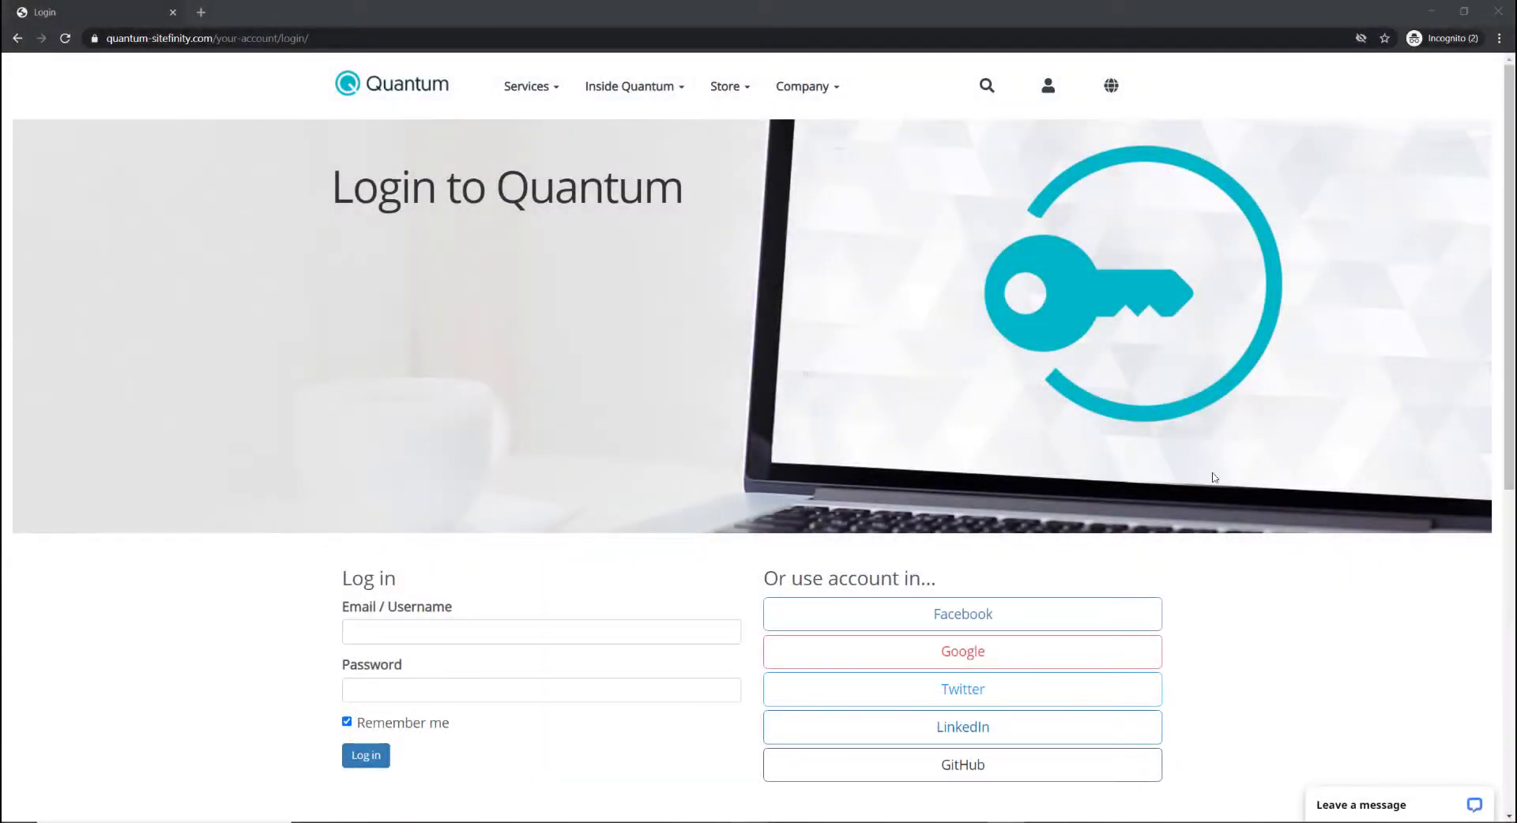
Try the Facebook sign-in option, then return to the Quantum login page.
scroll(1216, 478, "down", 2)
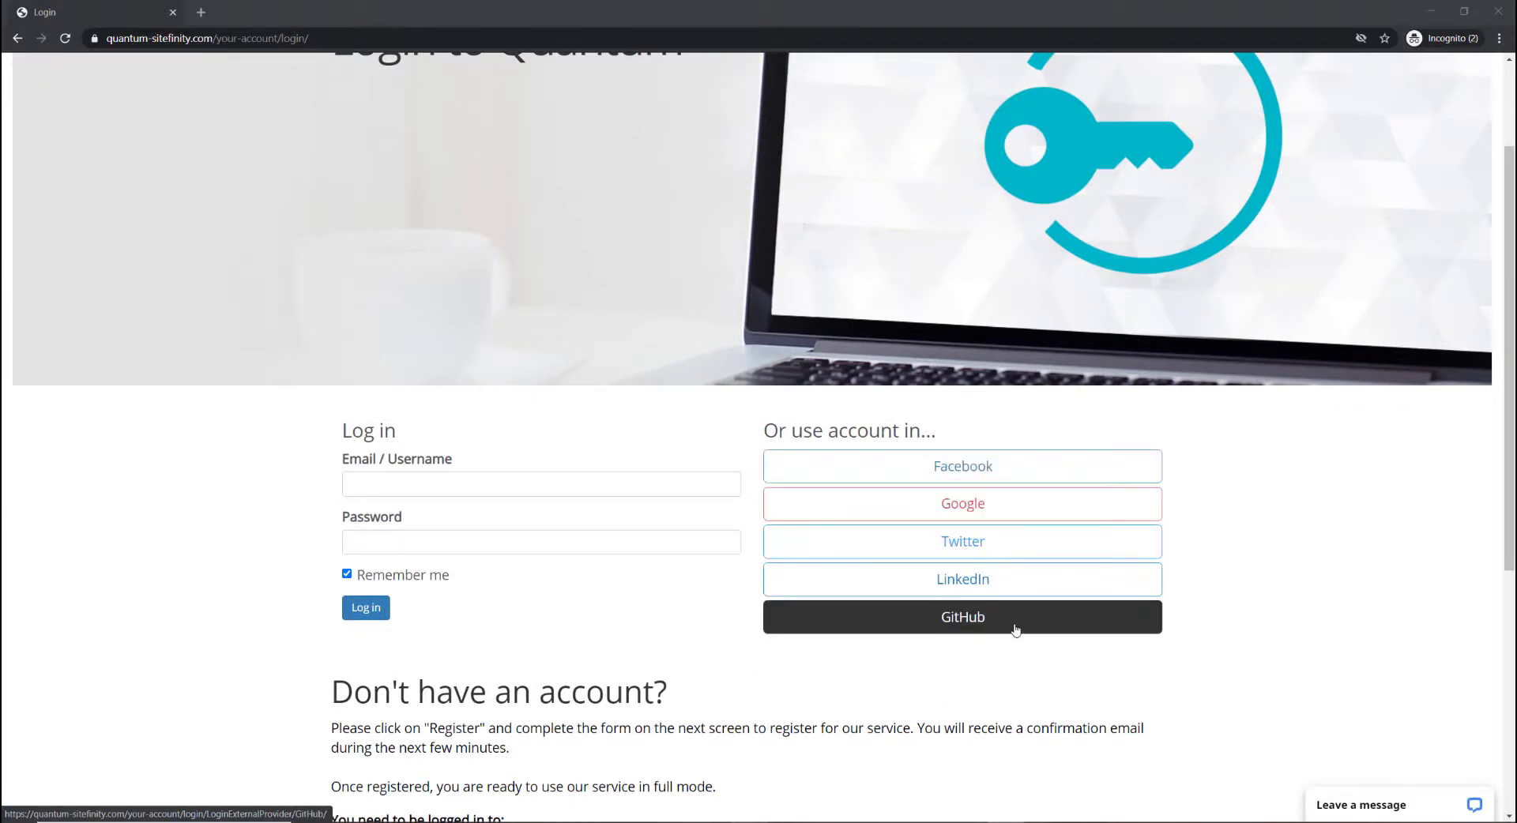
left_click(853, 459)
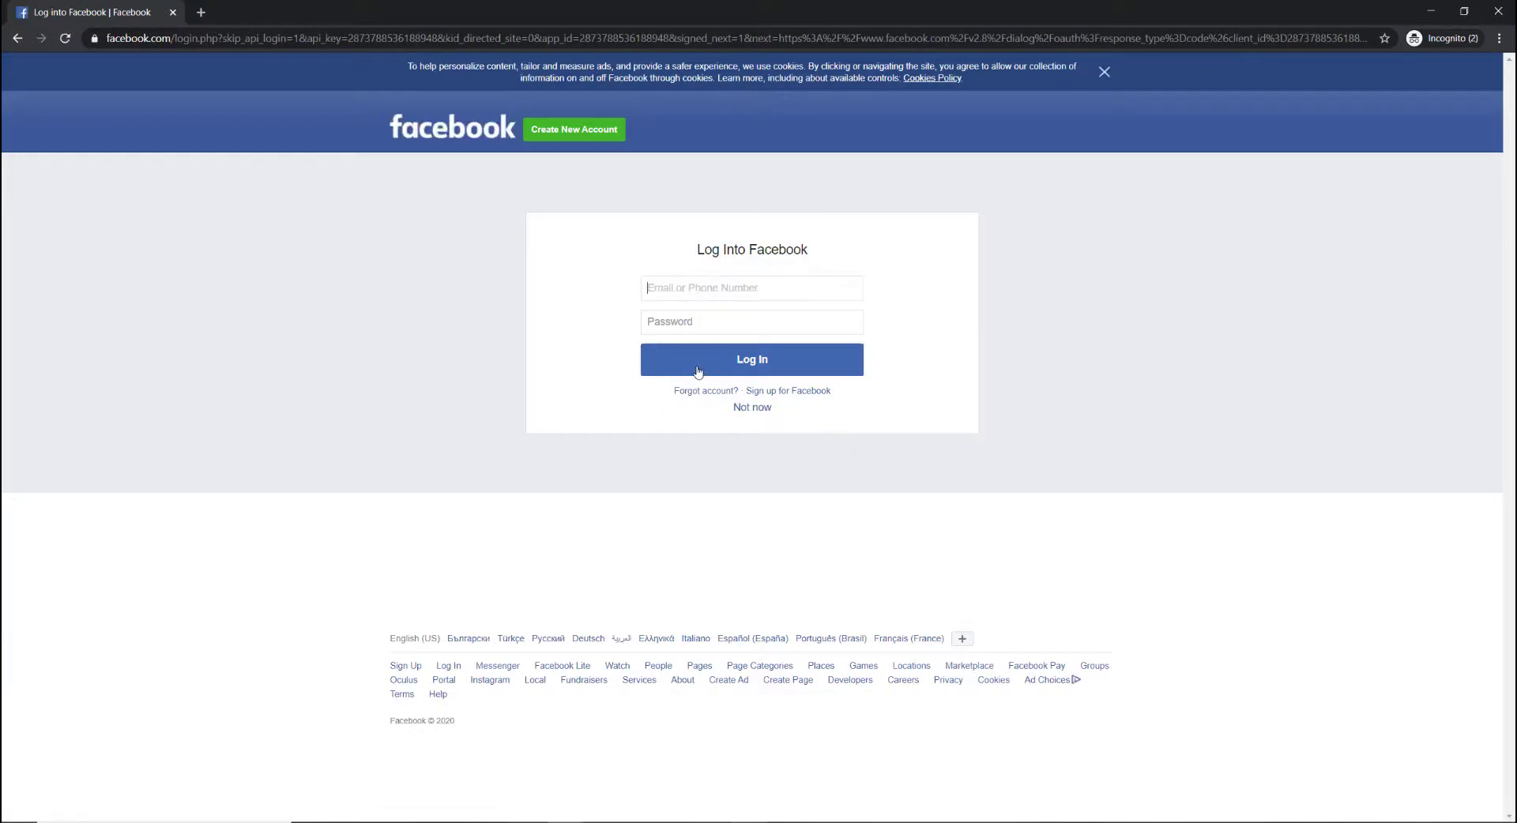
left_click(16, 38)
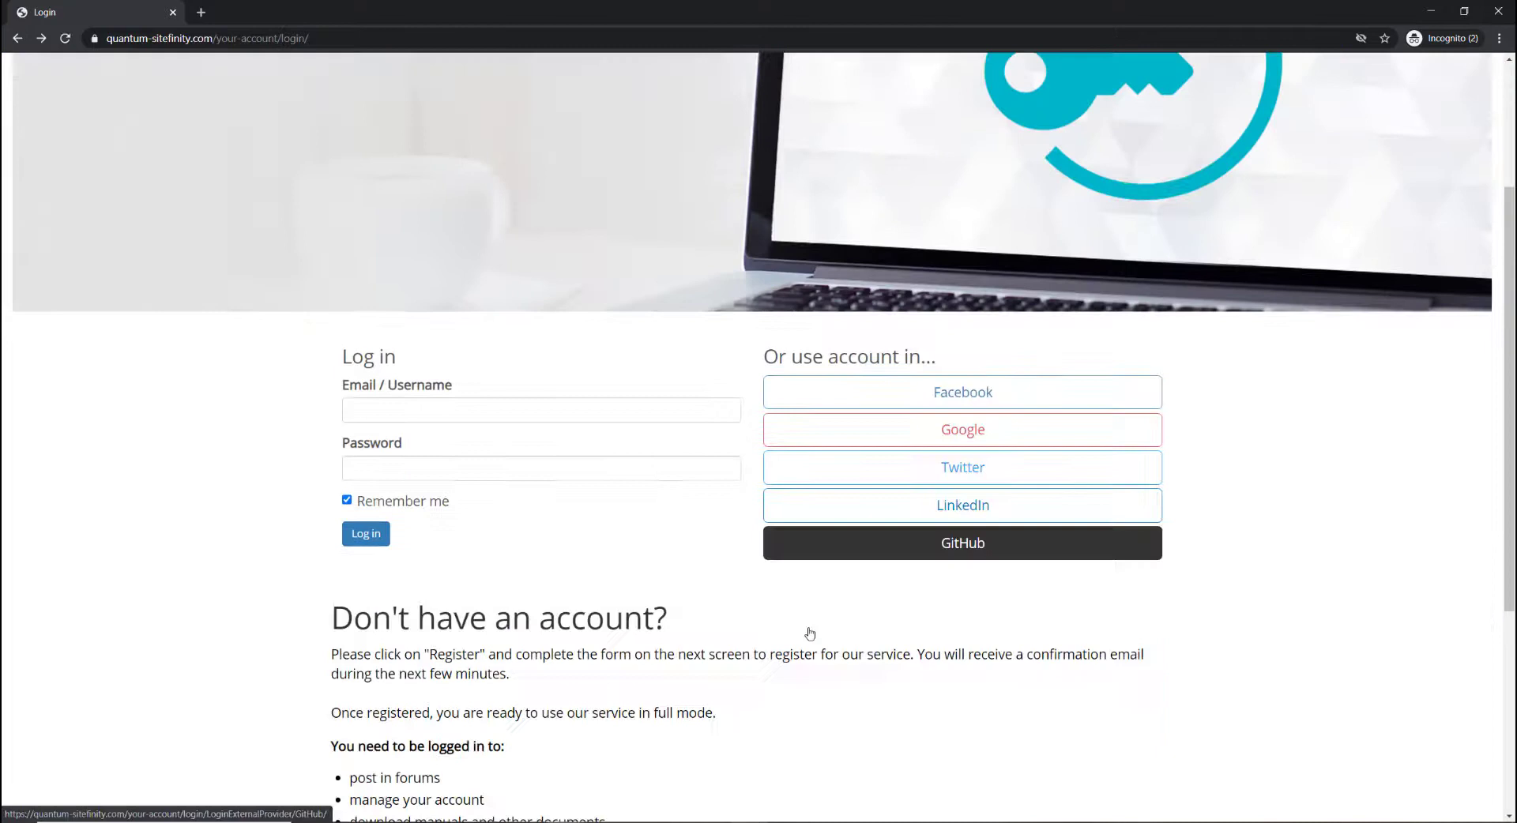
Log in with the administrator's email and password.
left_click(417, 403)
type("admin")
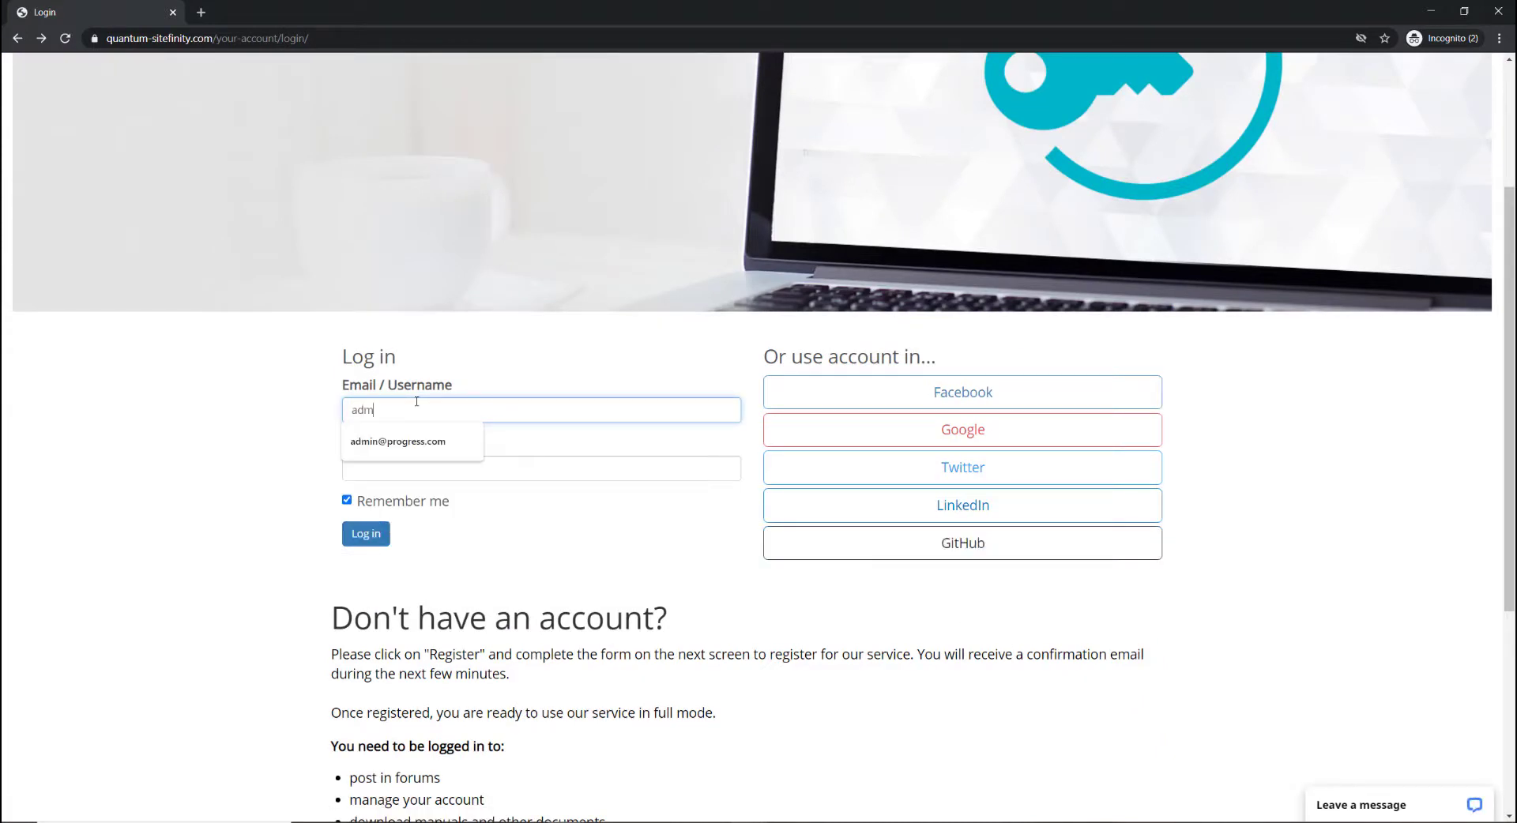
key("Tab")
type("password")
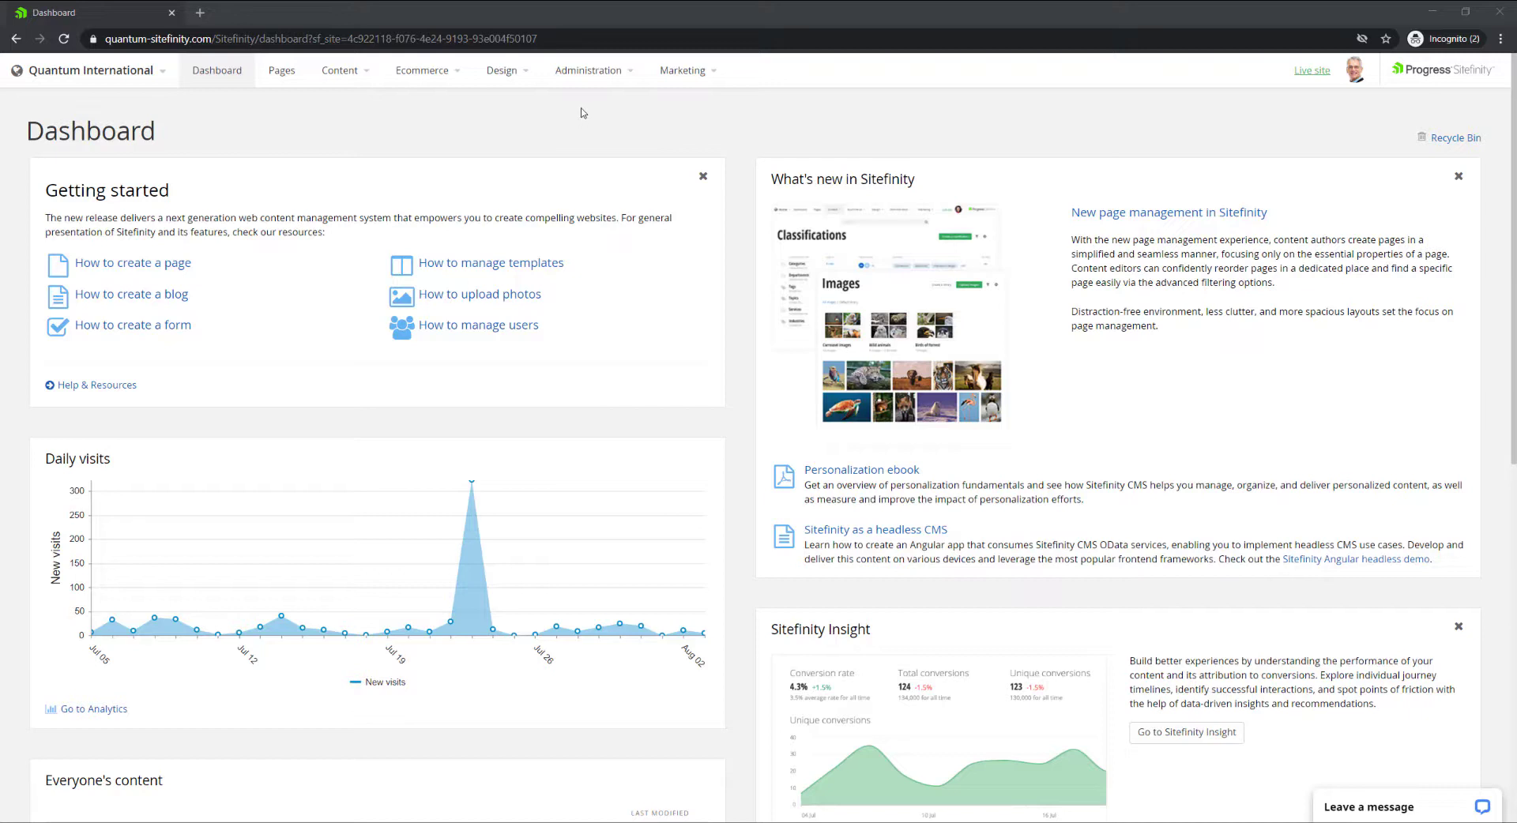
Go to Administration > Settings and switch to Advanced settings.
left_click(600, 74)
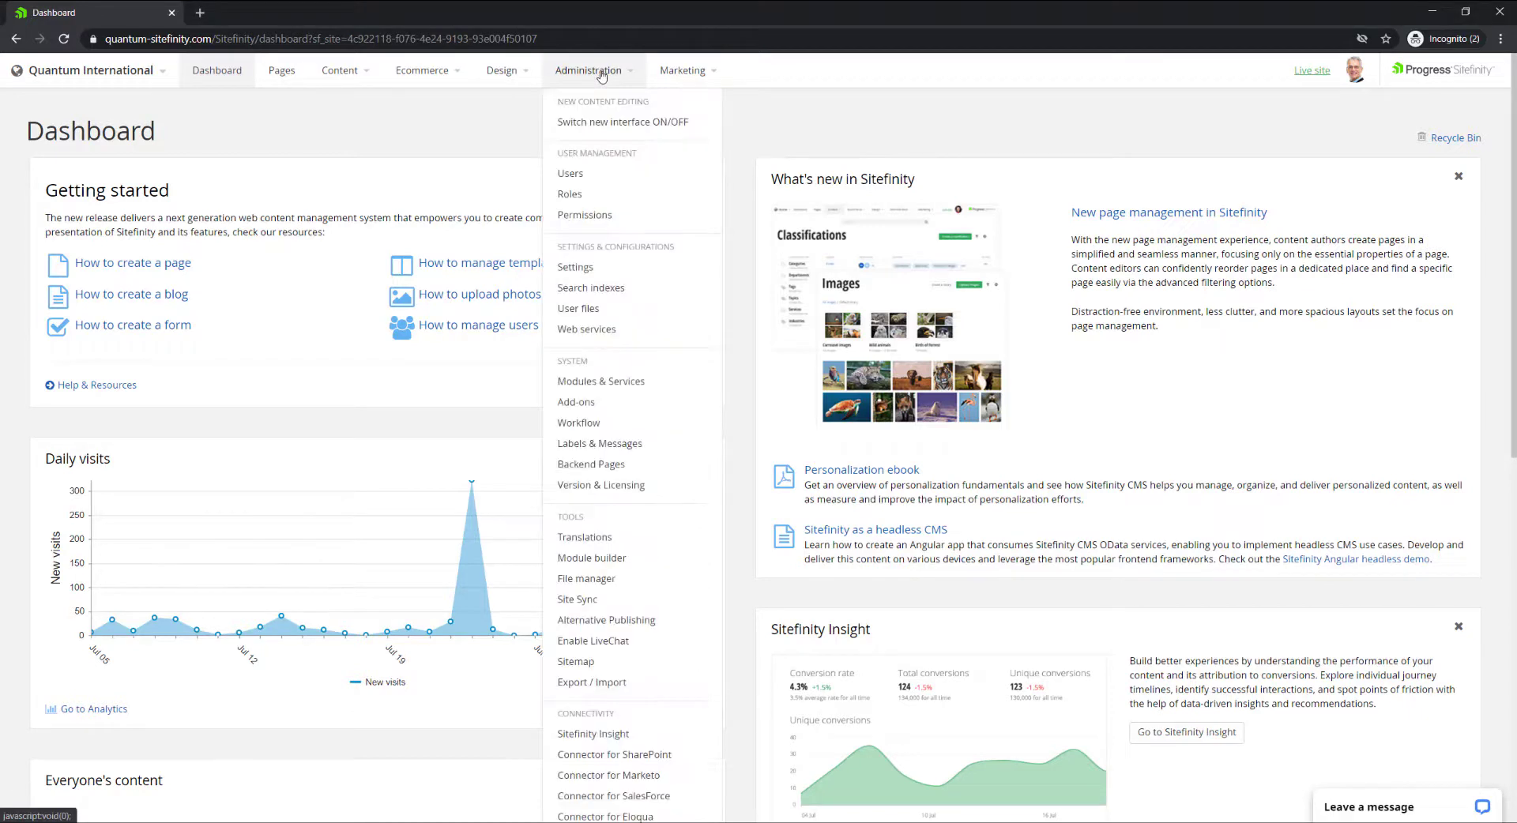
left_click(581, 269)
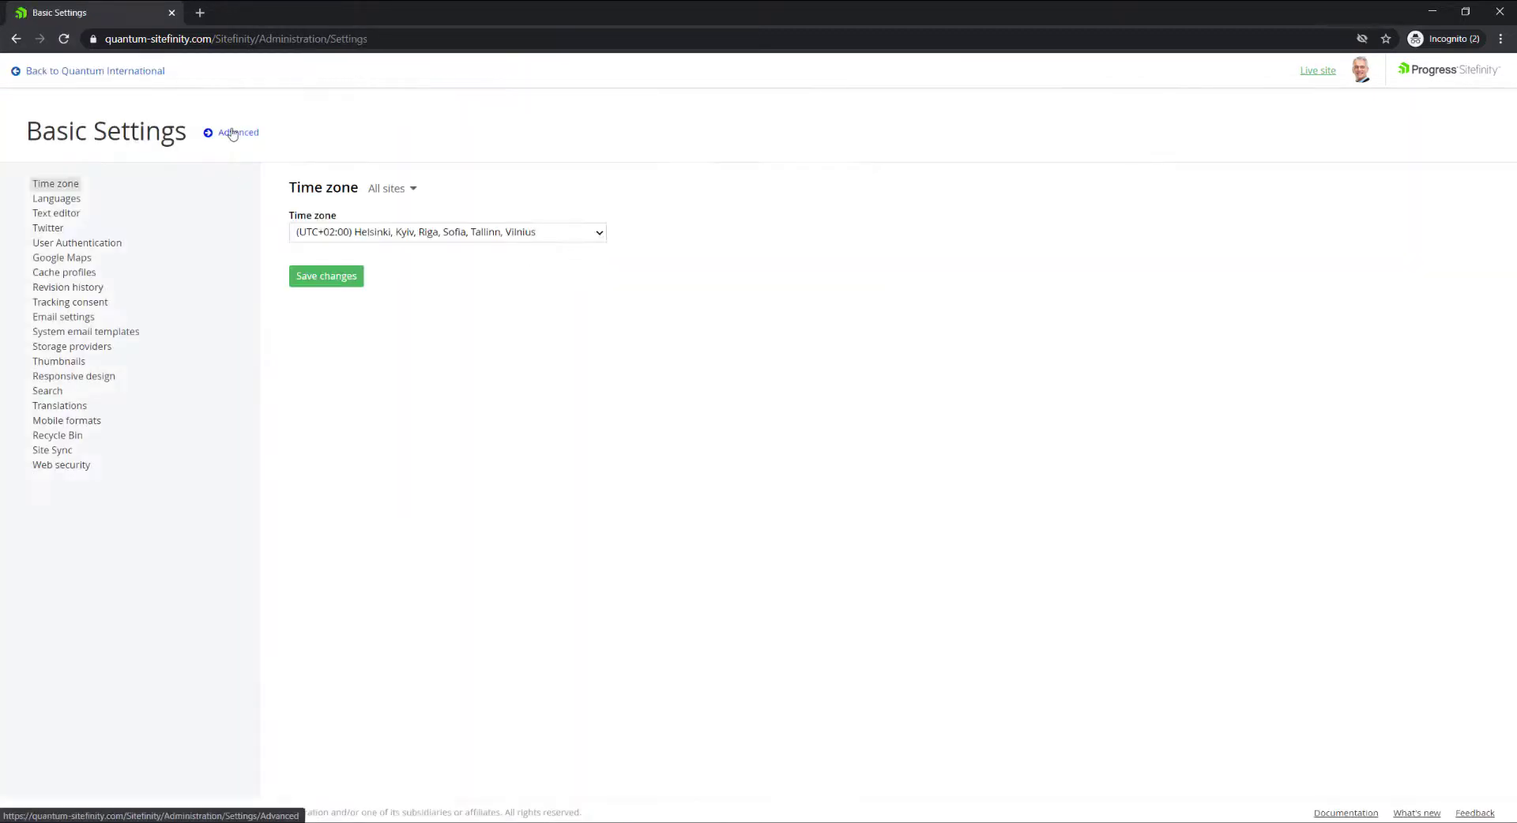
left_click(233, 132)
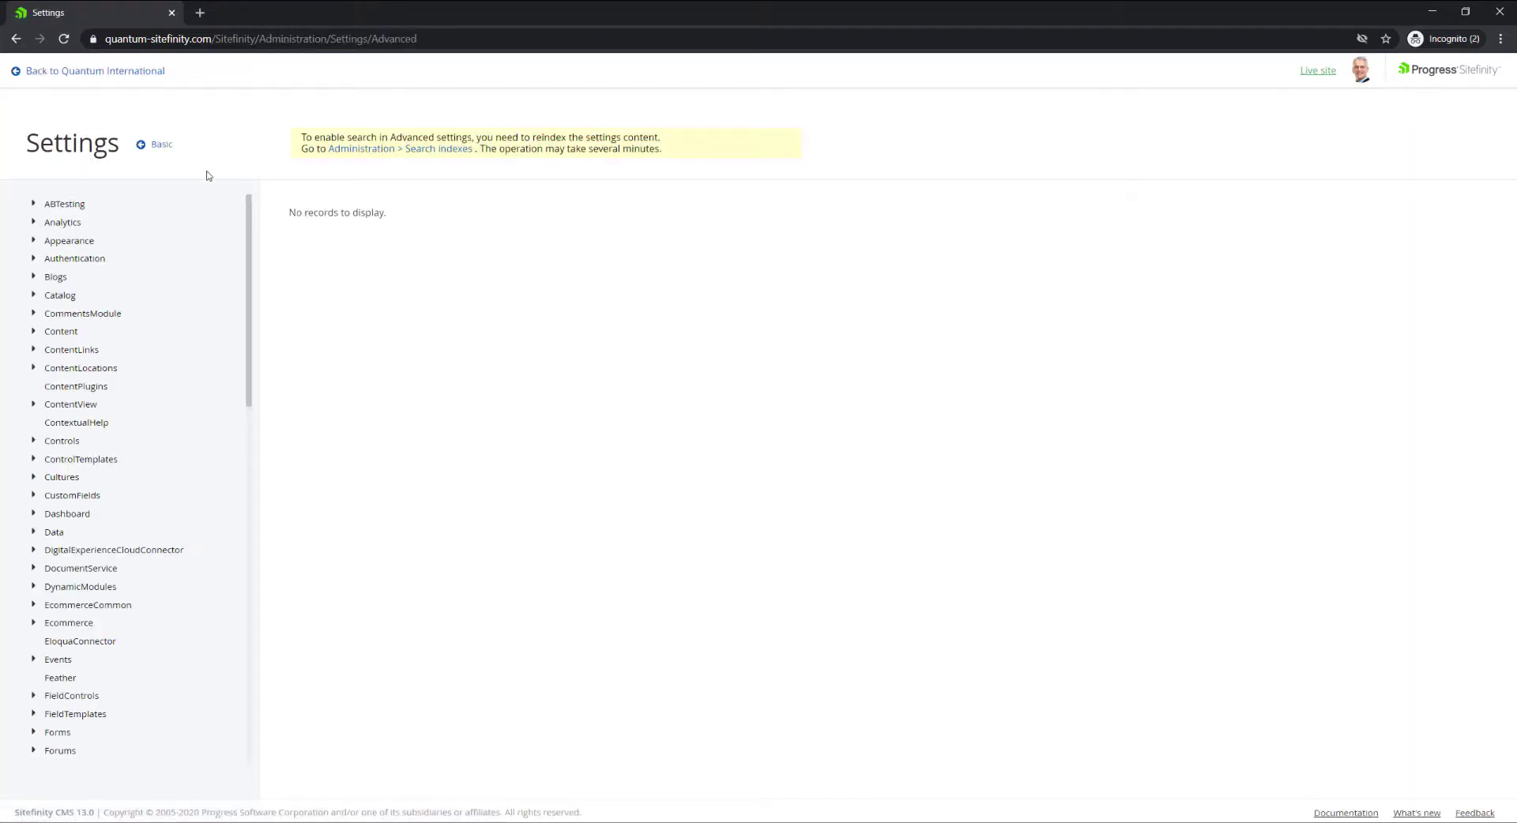
Expand Authentication > SecurityTokenService > AuthenticationProviders and view the Facebook provider's empty fields.
left_click(93, 260)
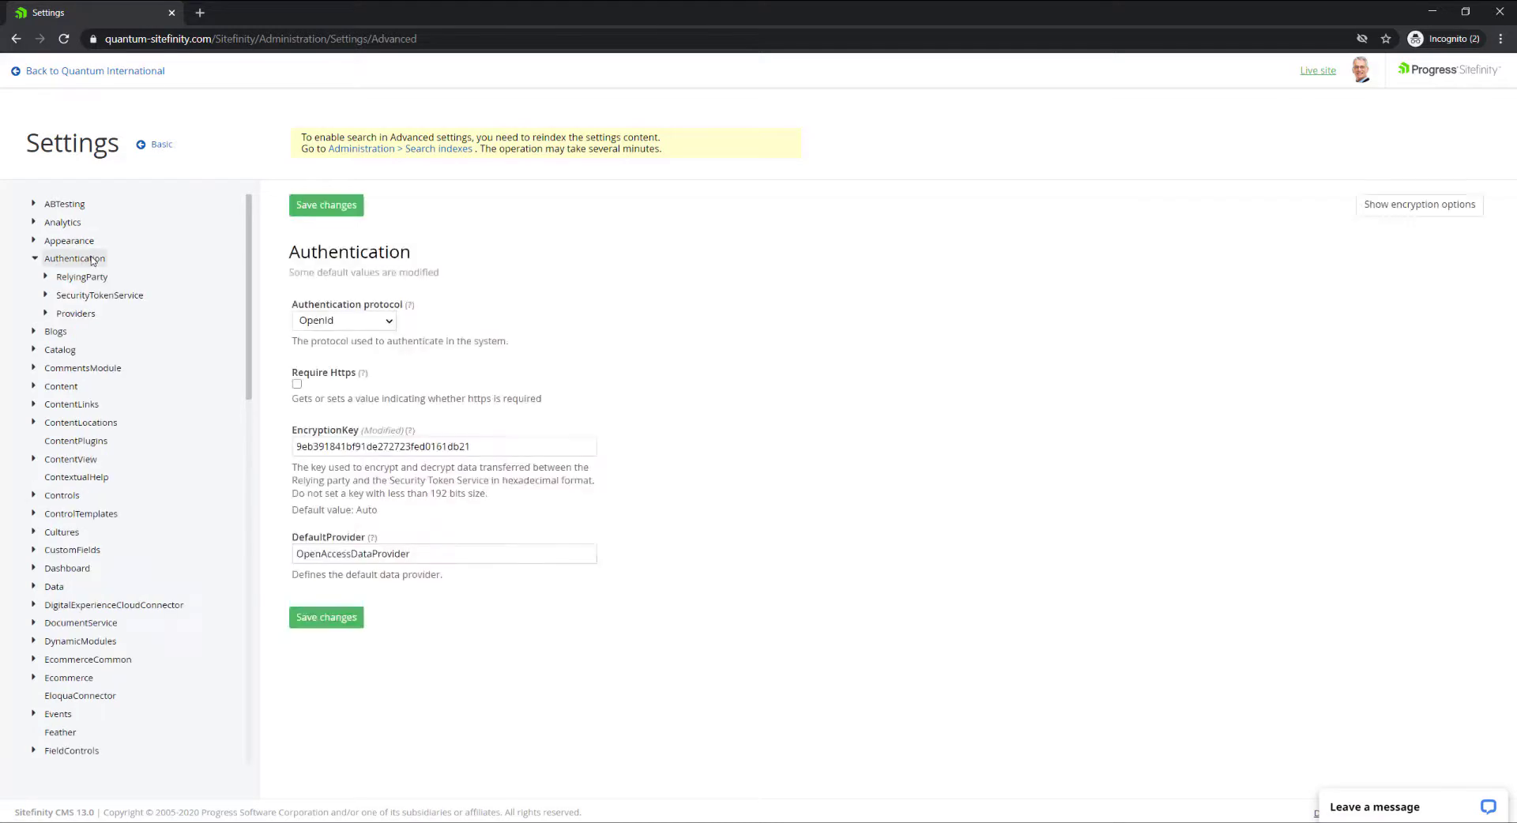
left_click(122, 297)
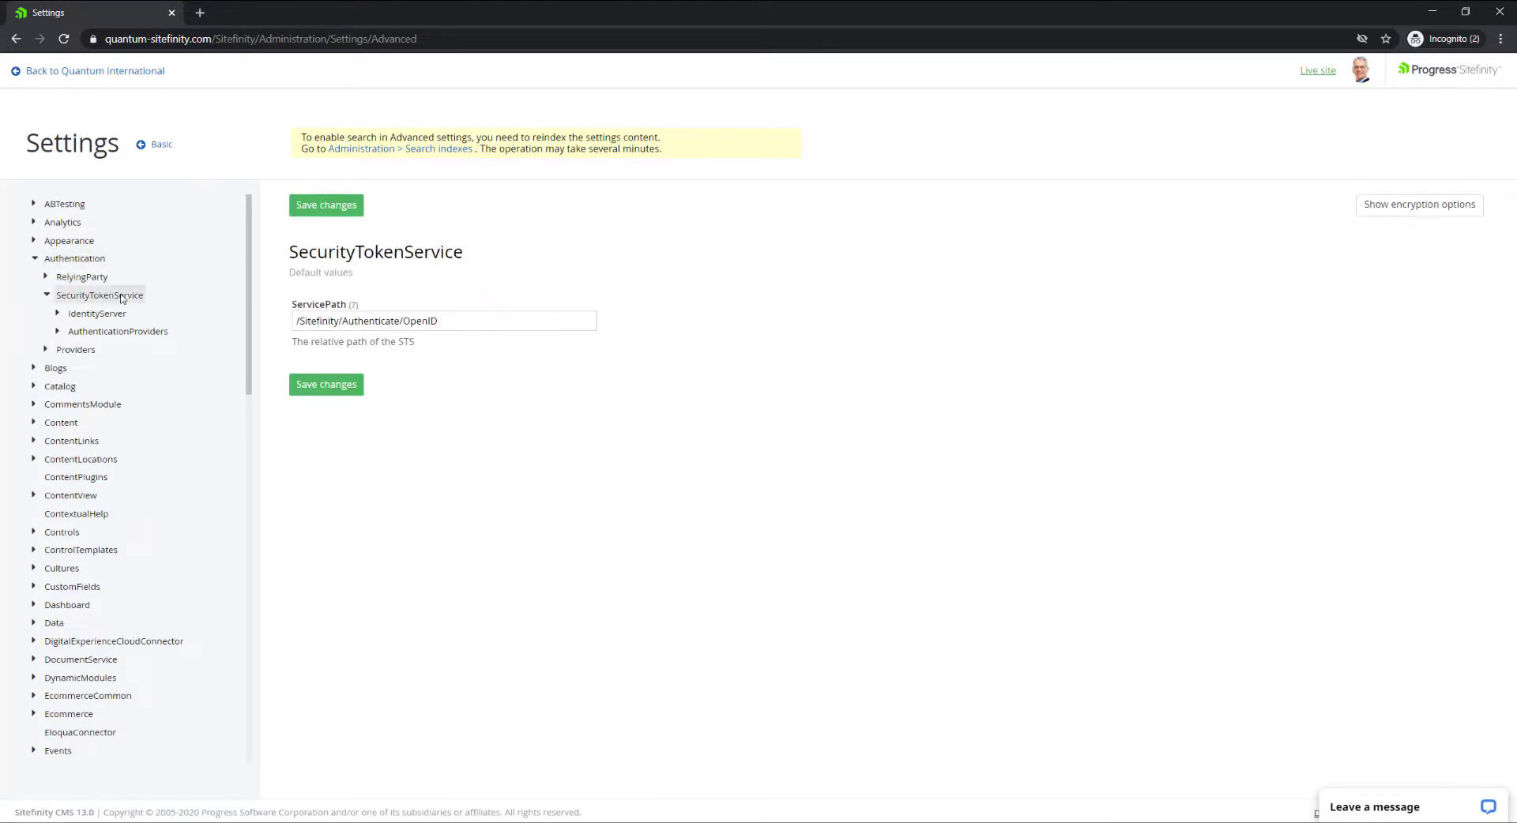
left_click(123, 332)
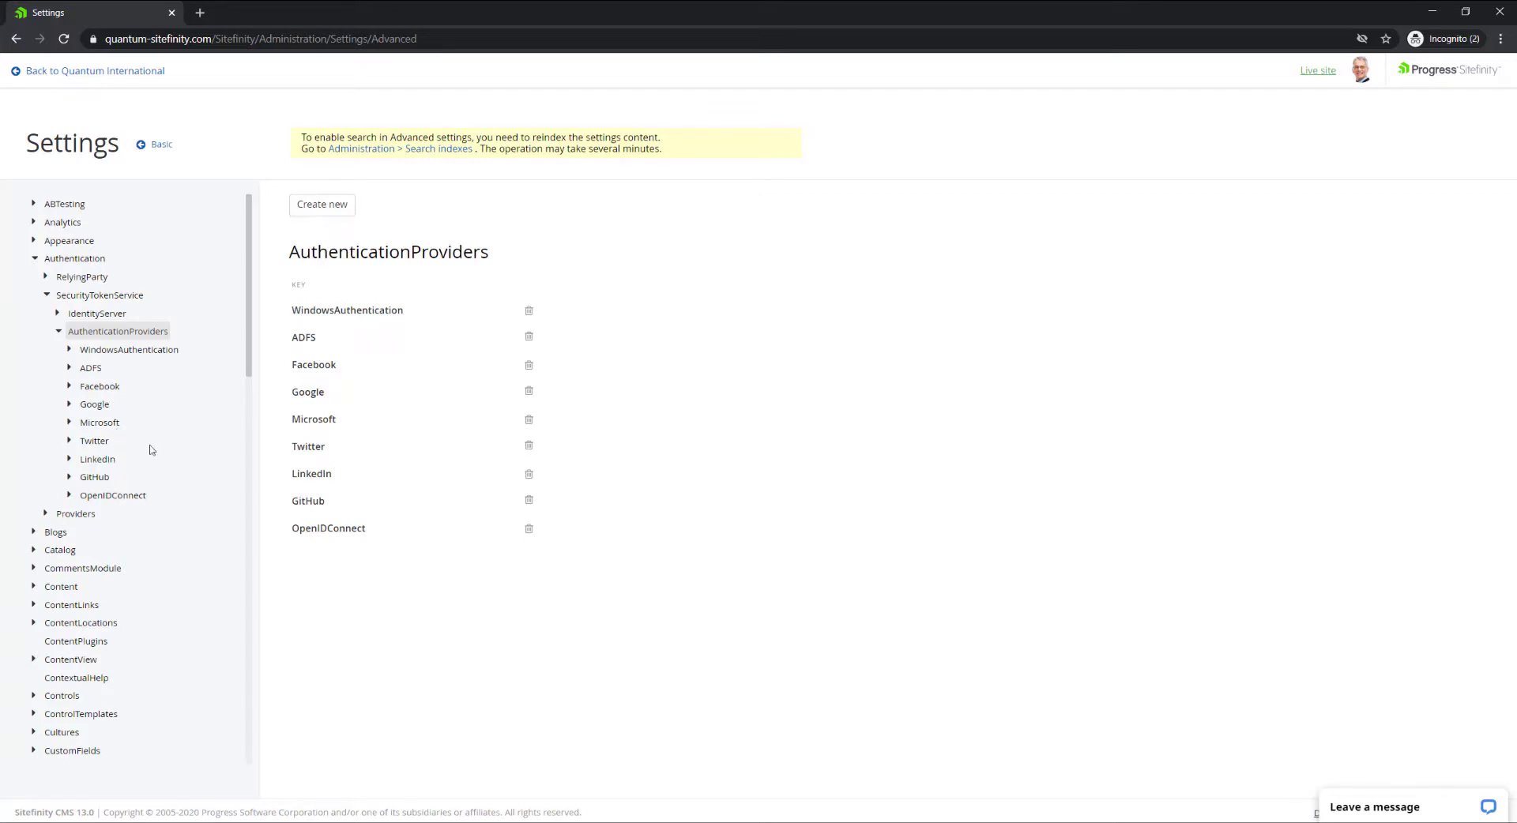
left_click(100, 387)
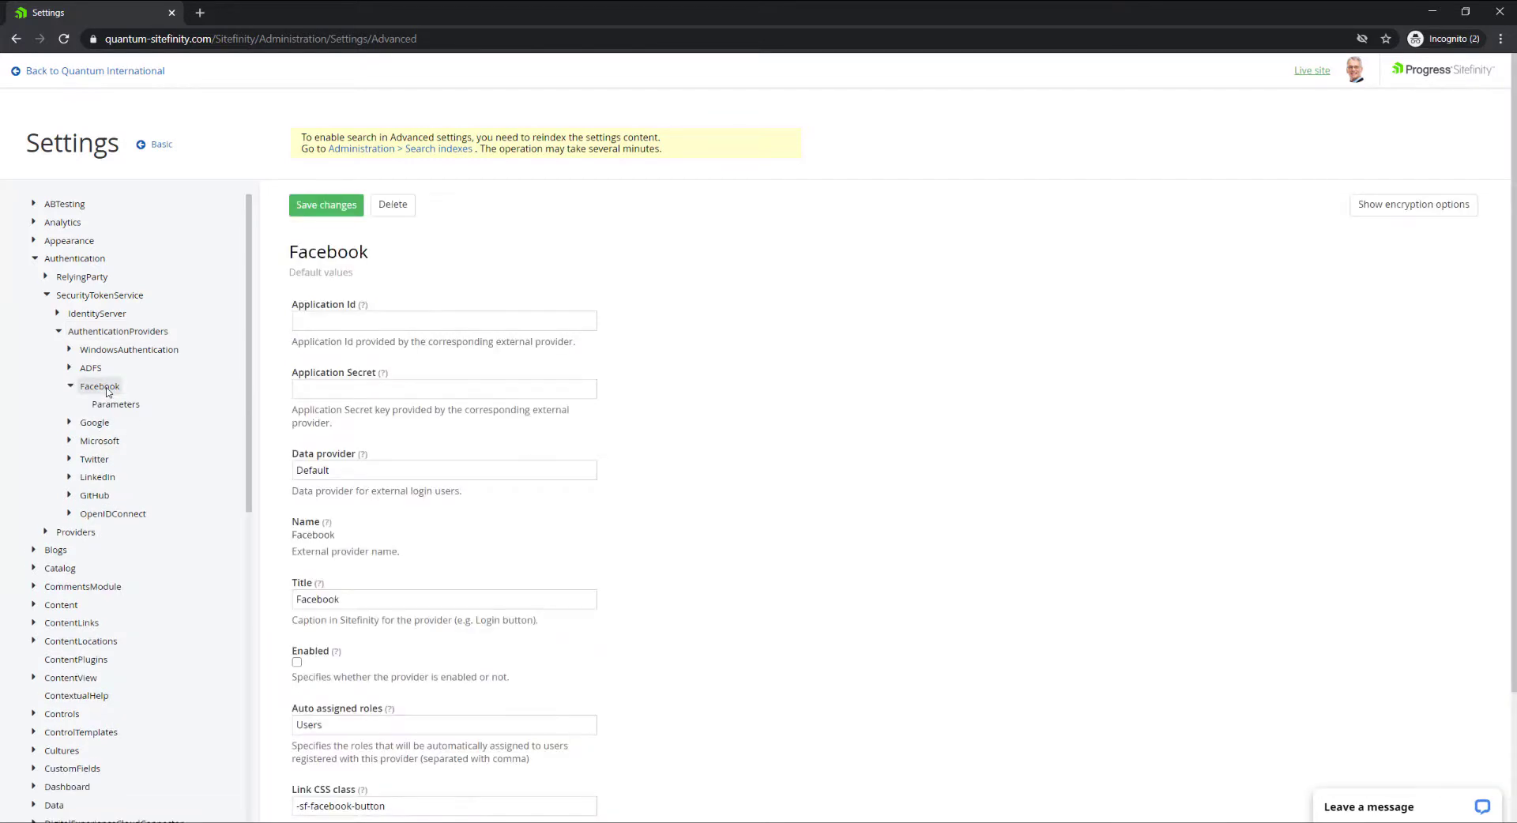
scroll(481, 380, "down", 2)
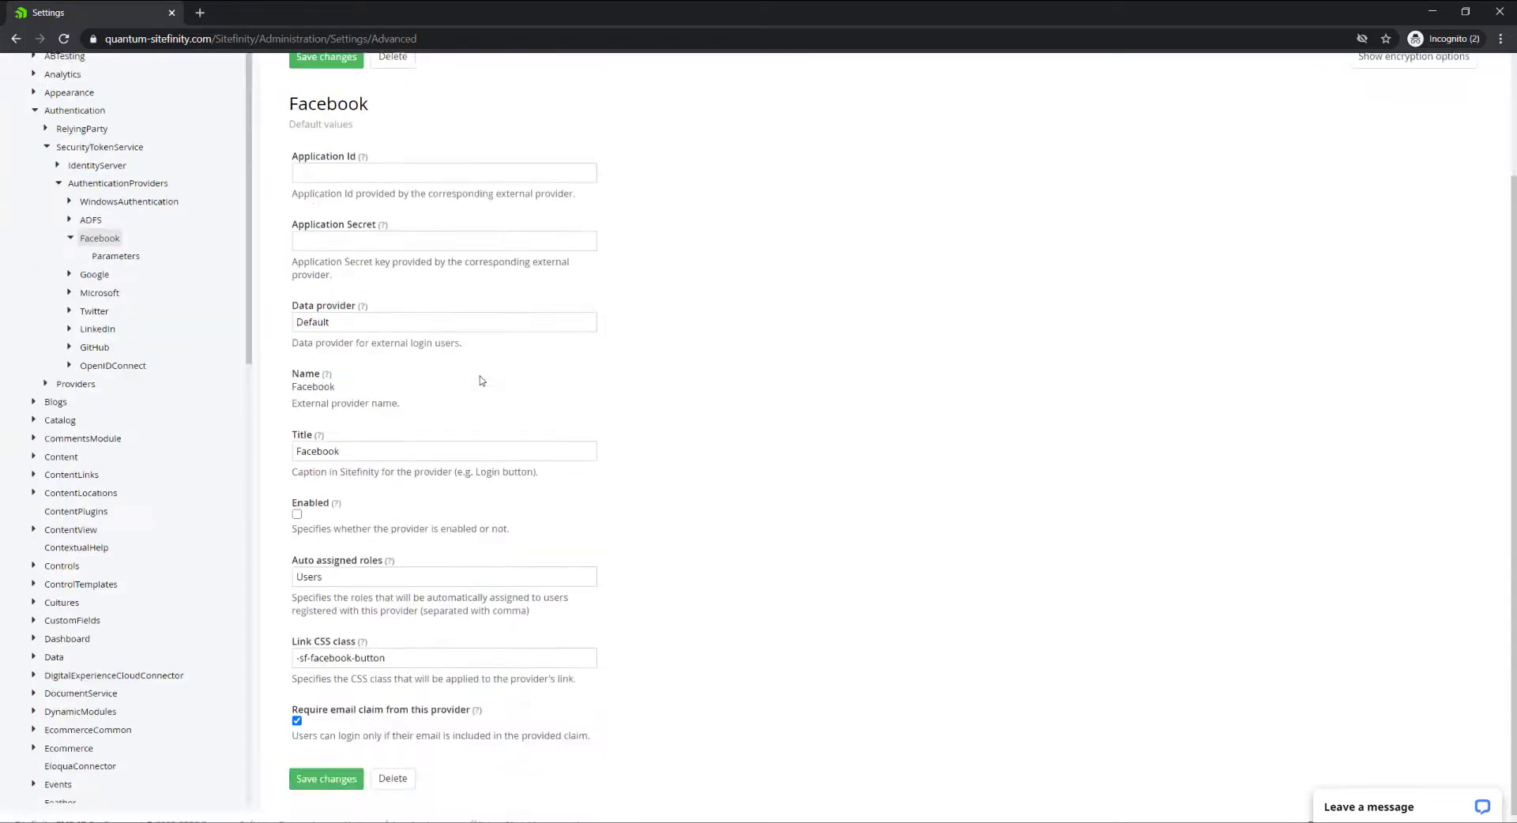
scroll(482, 380, "up", 2)
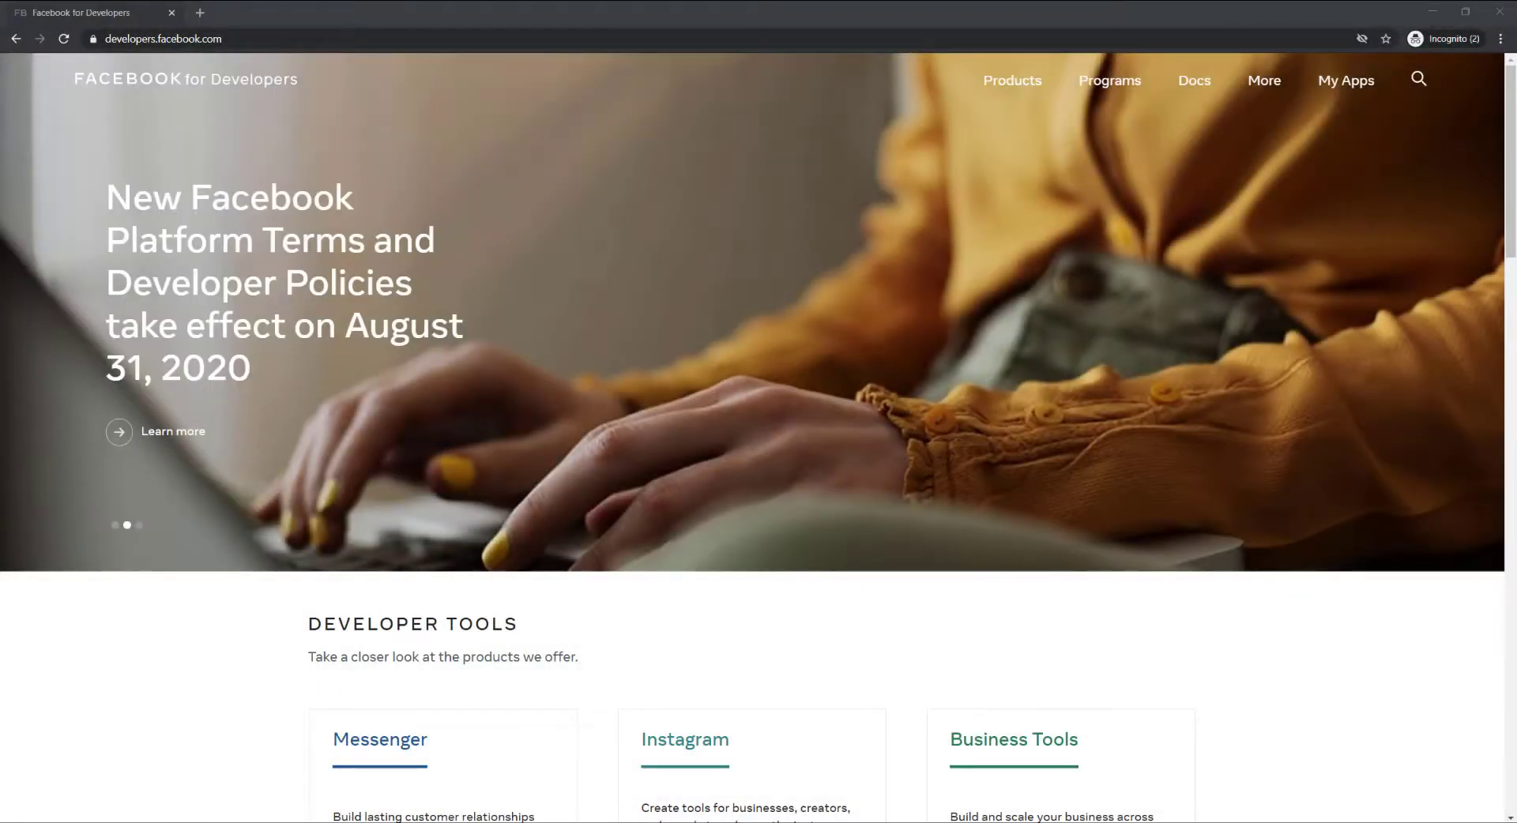
Create a new 'For Everything Else' app with display name Quantum from My Apps.
left_click(268, 38)
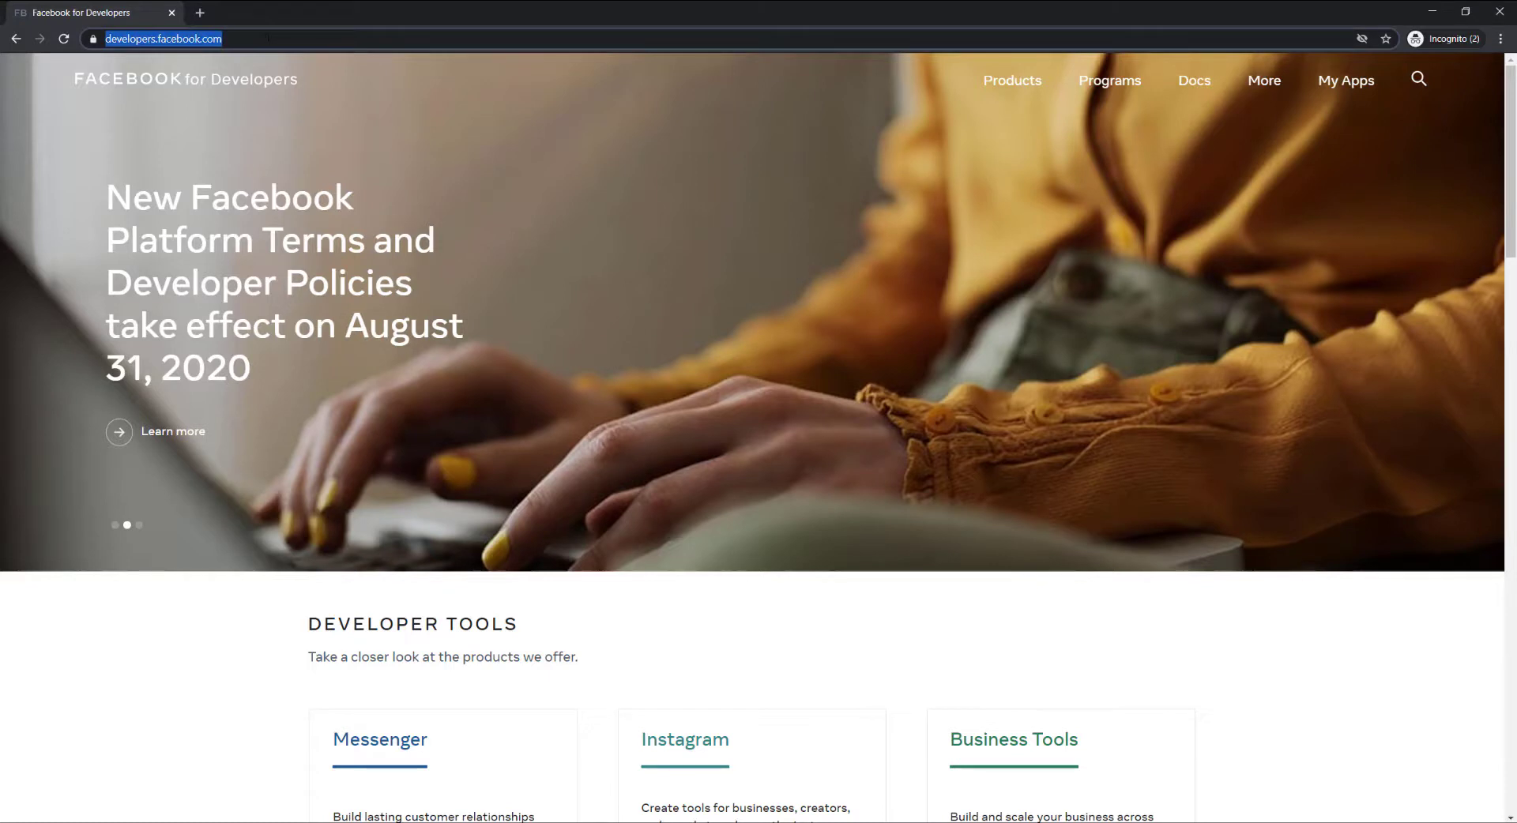
left_click(335, 38)
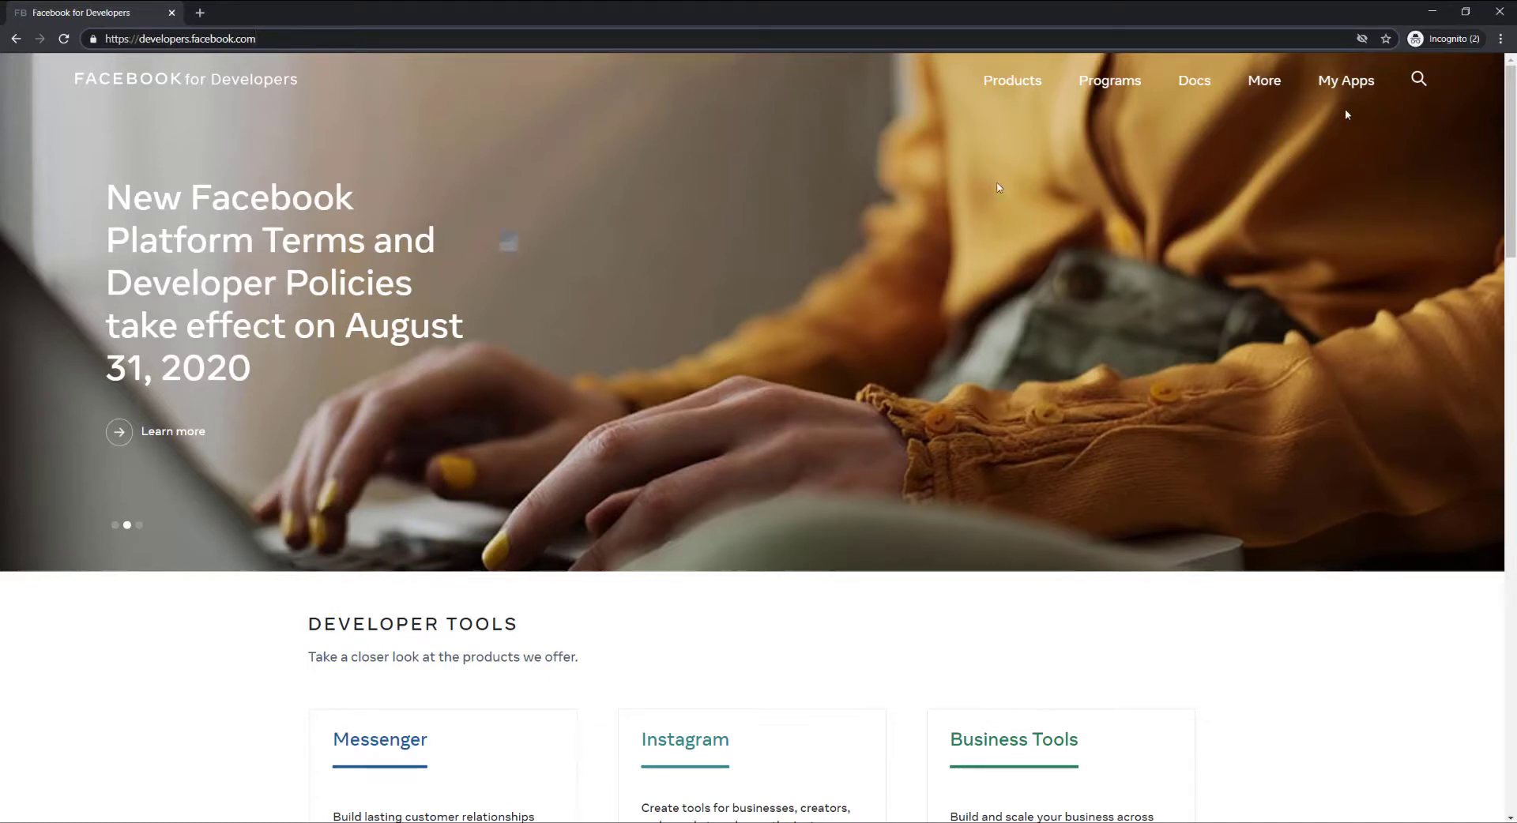
left_click(1346, 83)
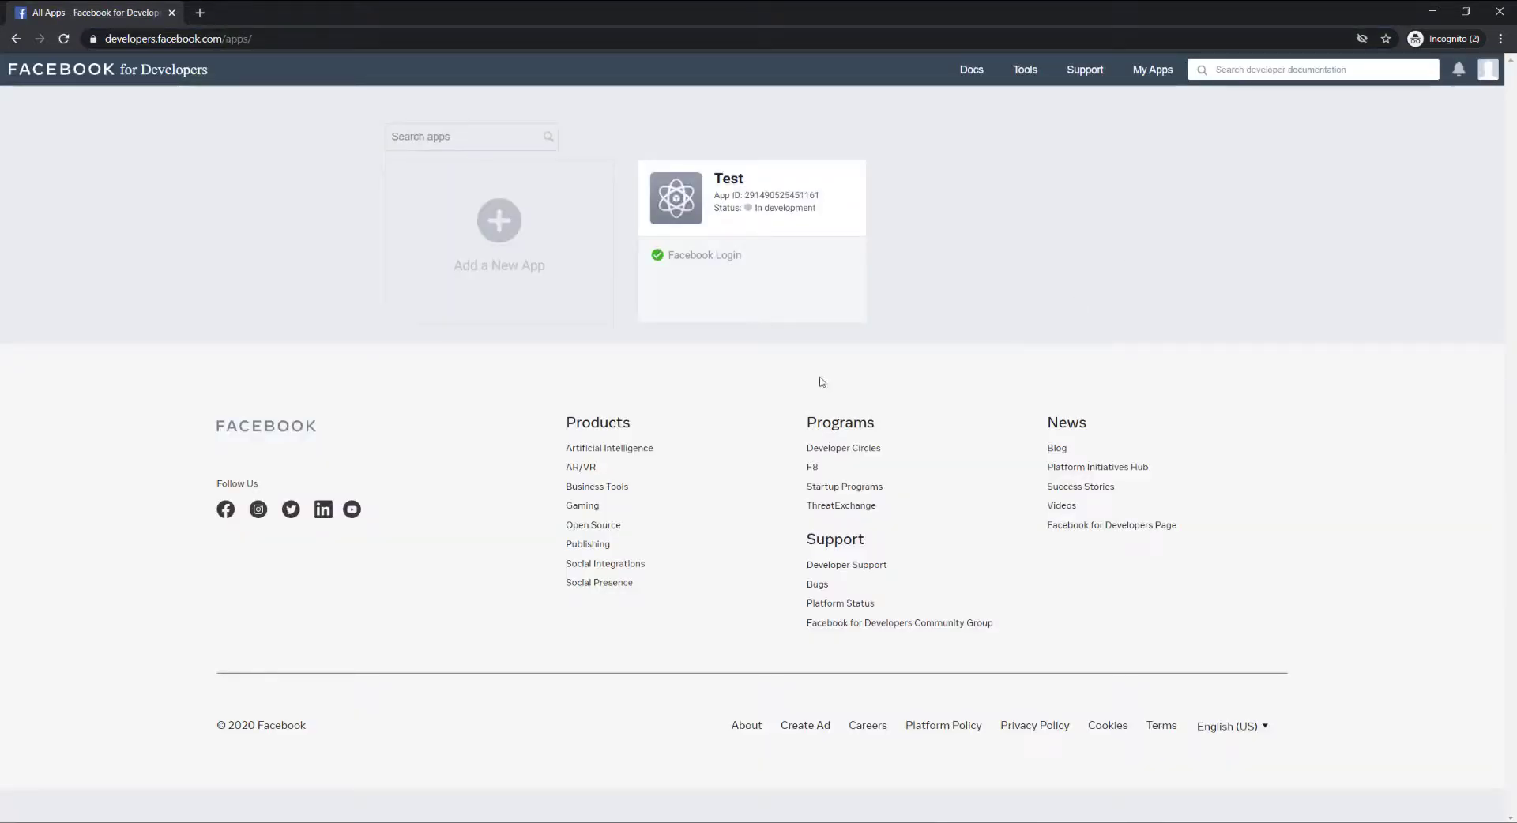
left_click(535, 253)
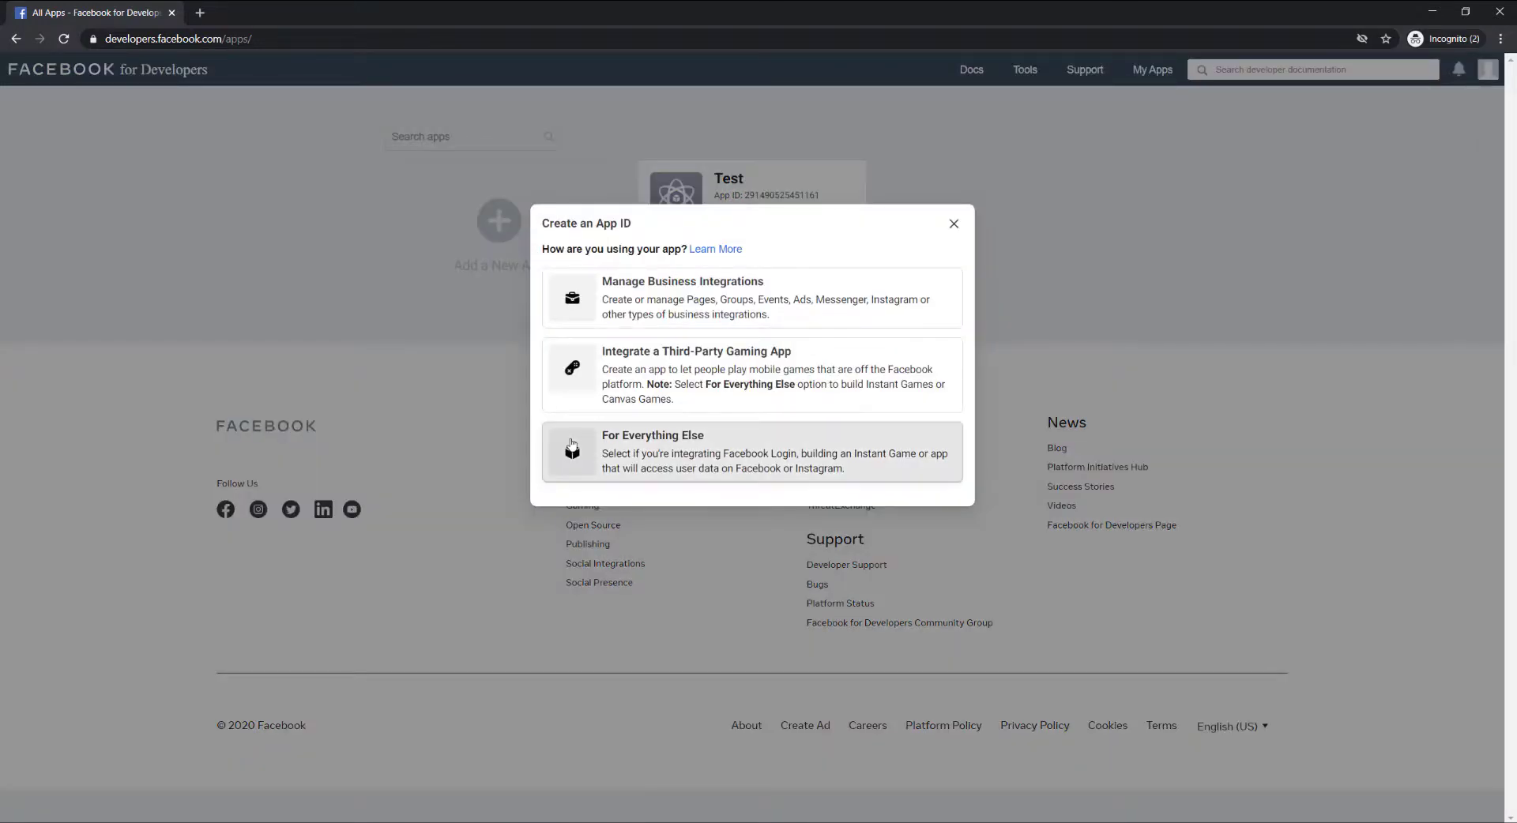
left_click(569, 435)
left_click(583, 287)
type("Q")
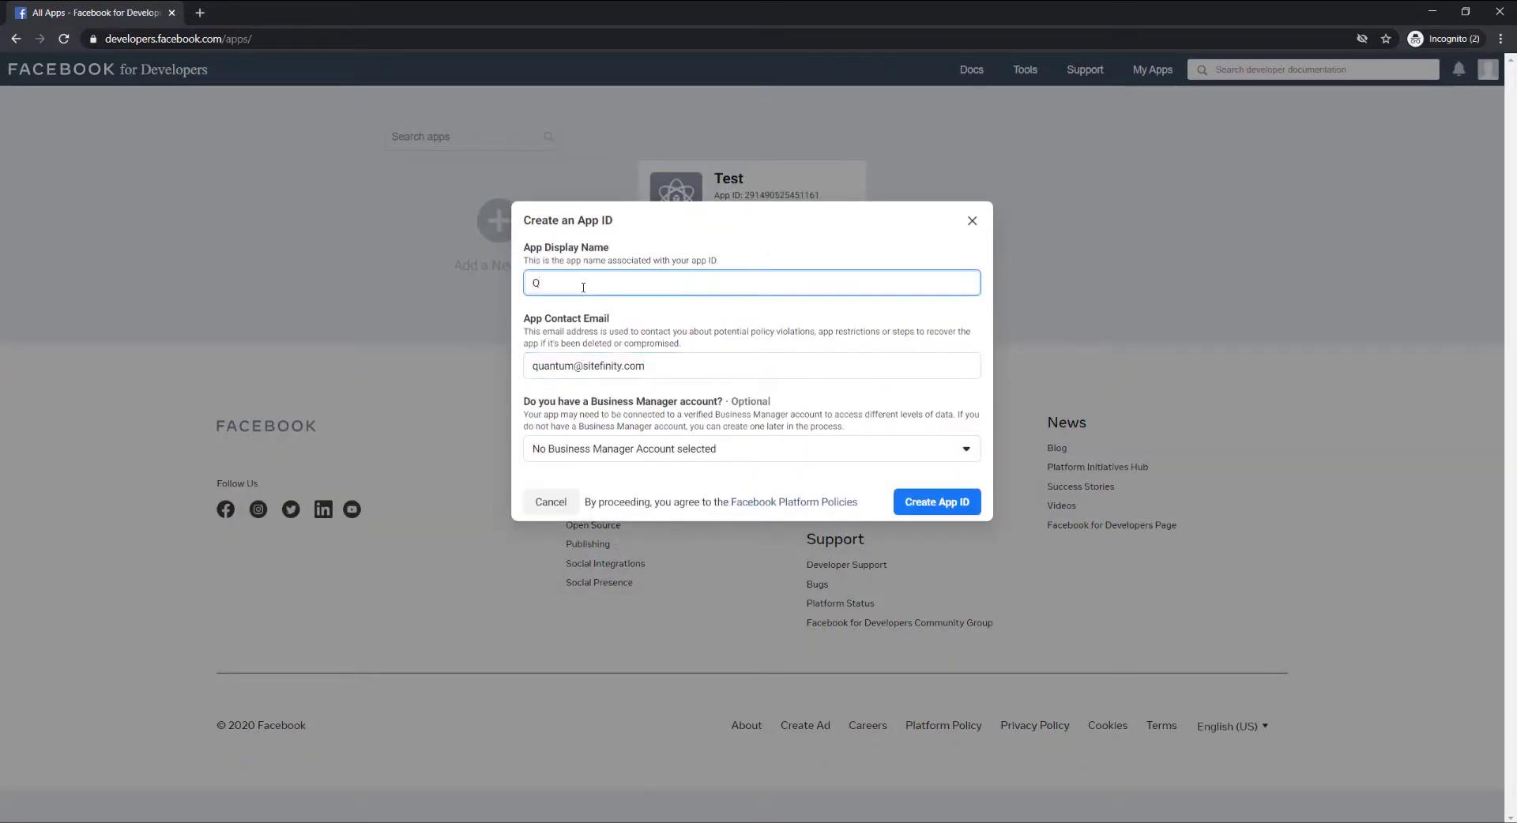
type("uantum")
left_click(934, 503)
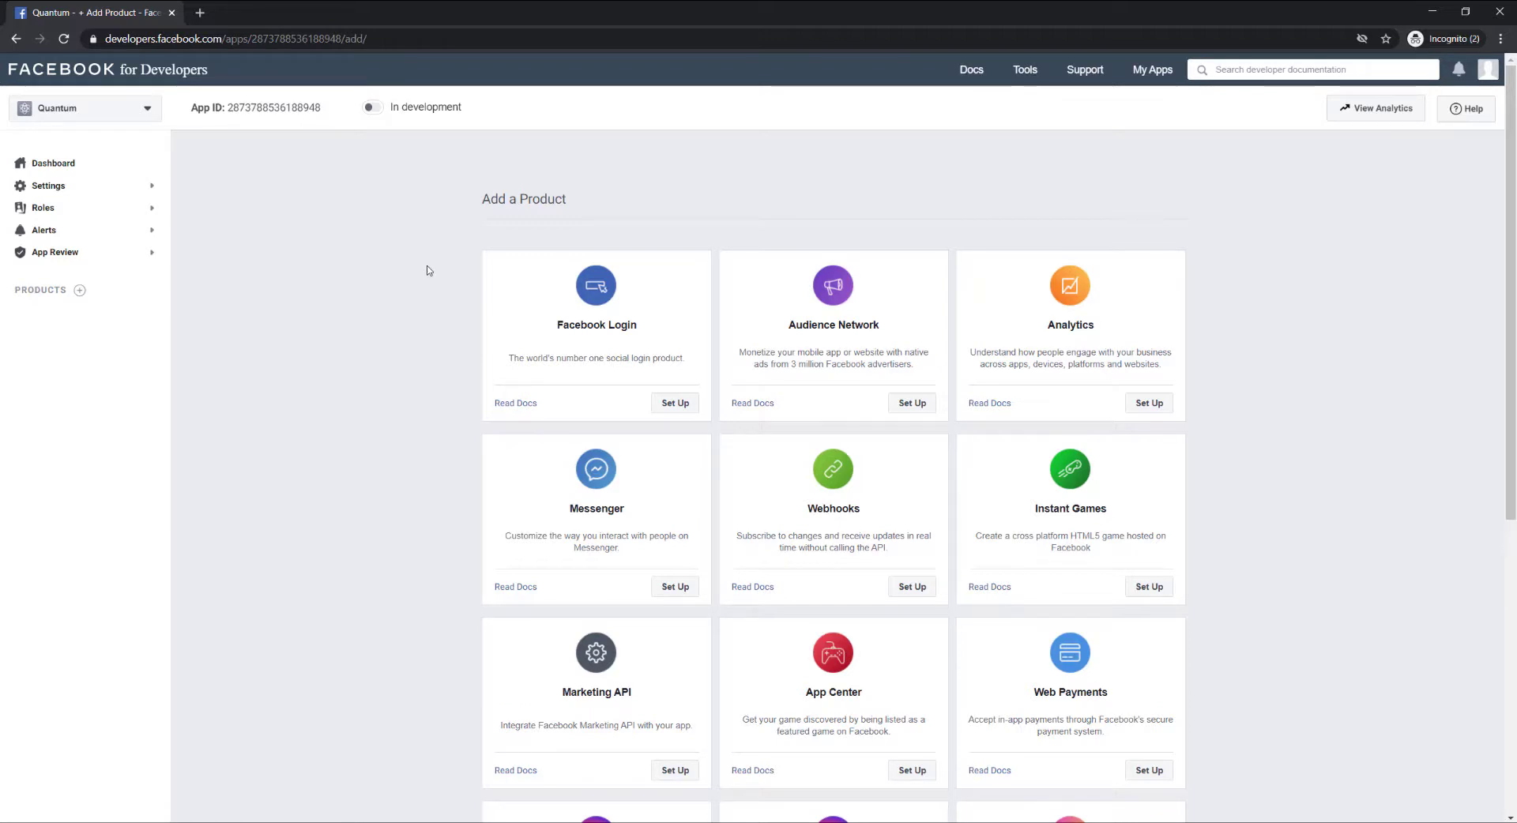
Copy the App ID from the Quantum app's Settings > Basic page.
left_click(119, 186)
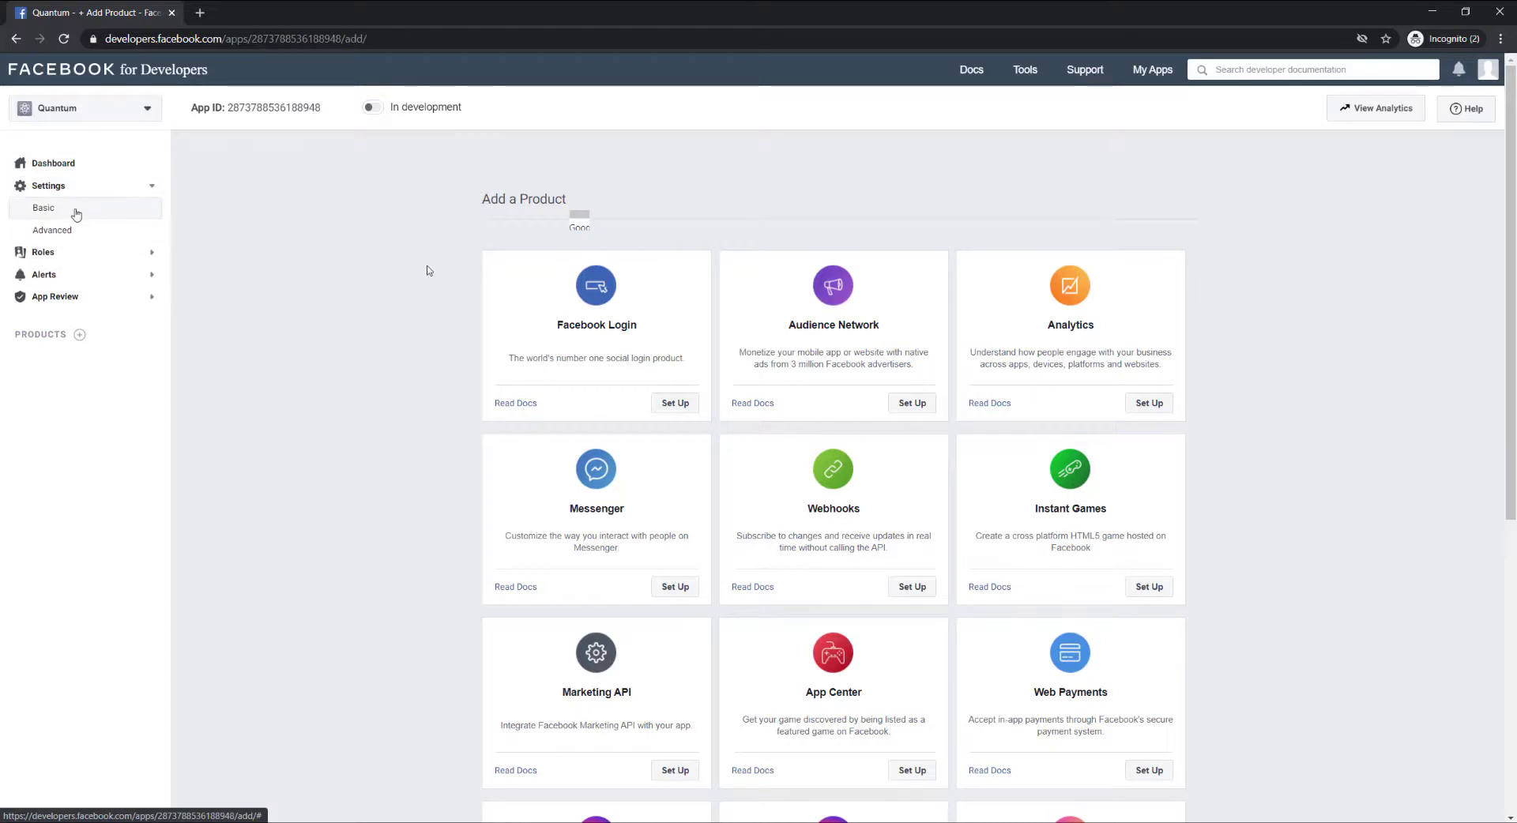
left_click(76, 211)
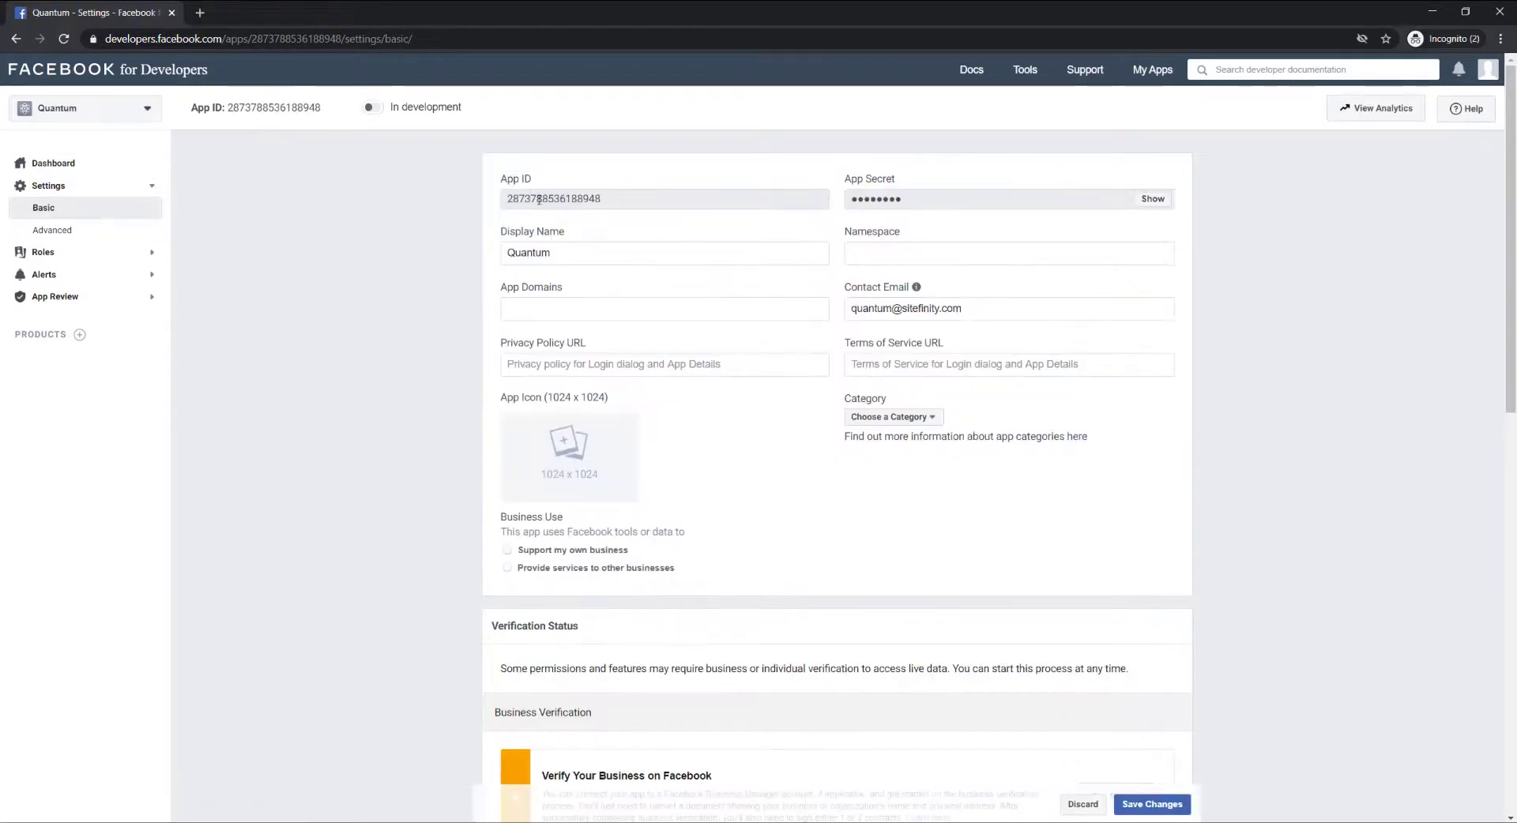
left_click_drag(602, 199, 508, 198)
right_click(507, 200)
left_click(537, 210)
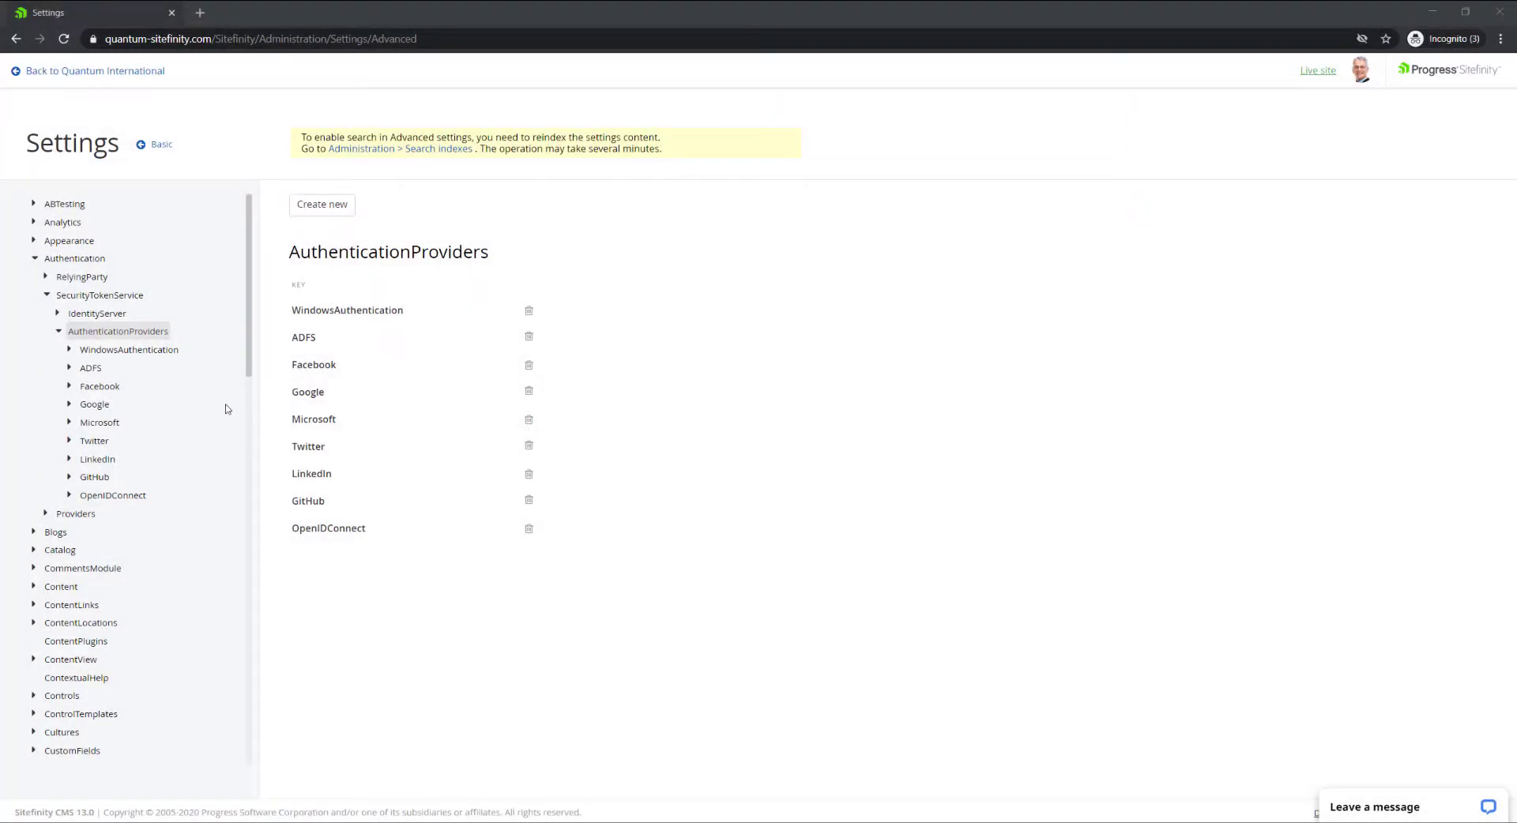
Paste the Facebook App ID into the Facebook provider's Application Id field.
left_click(107, 388)
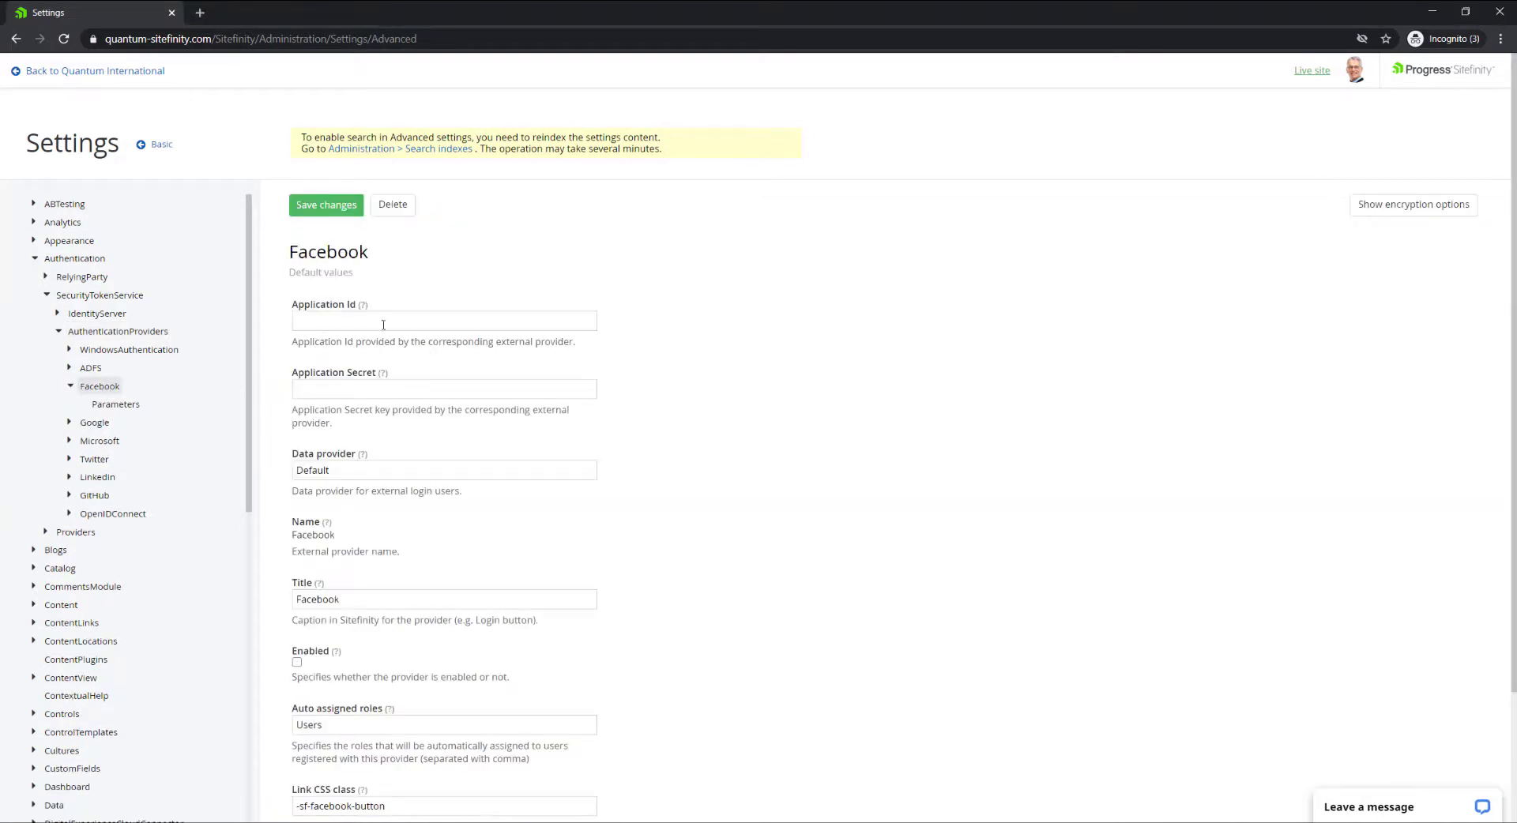
left_click(403, 325)
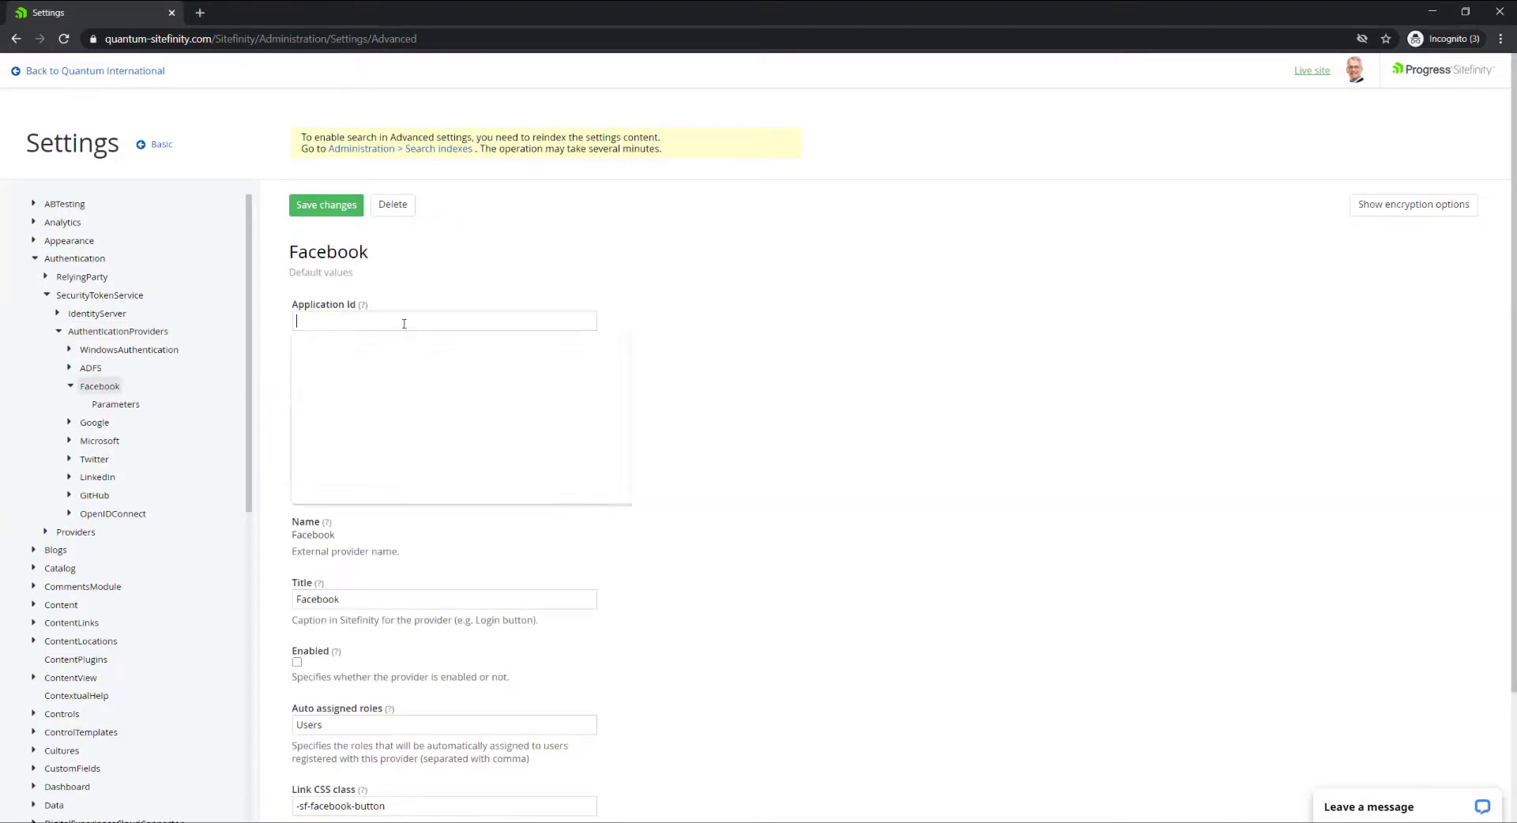
right_click(403, 324)
left_click(437, 441)
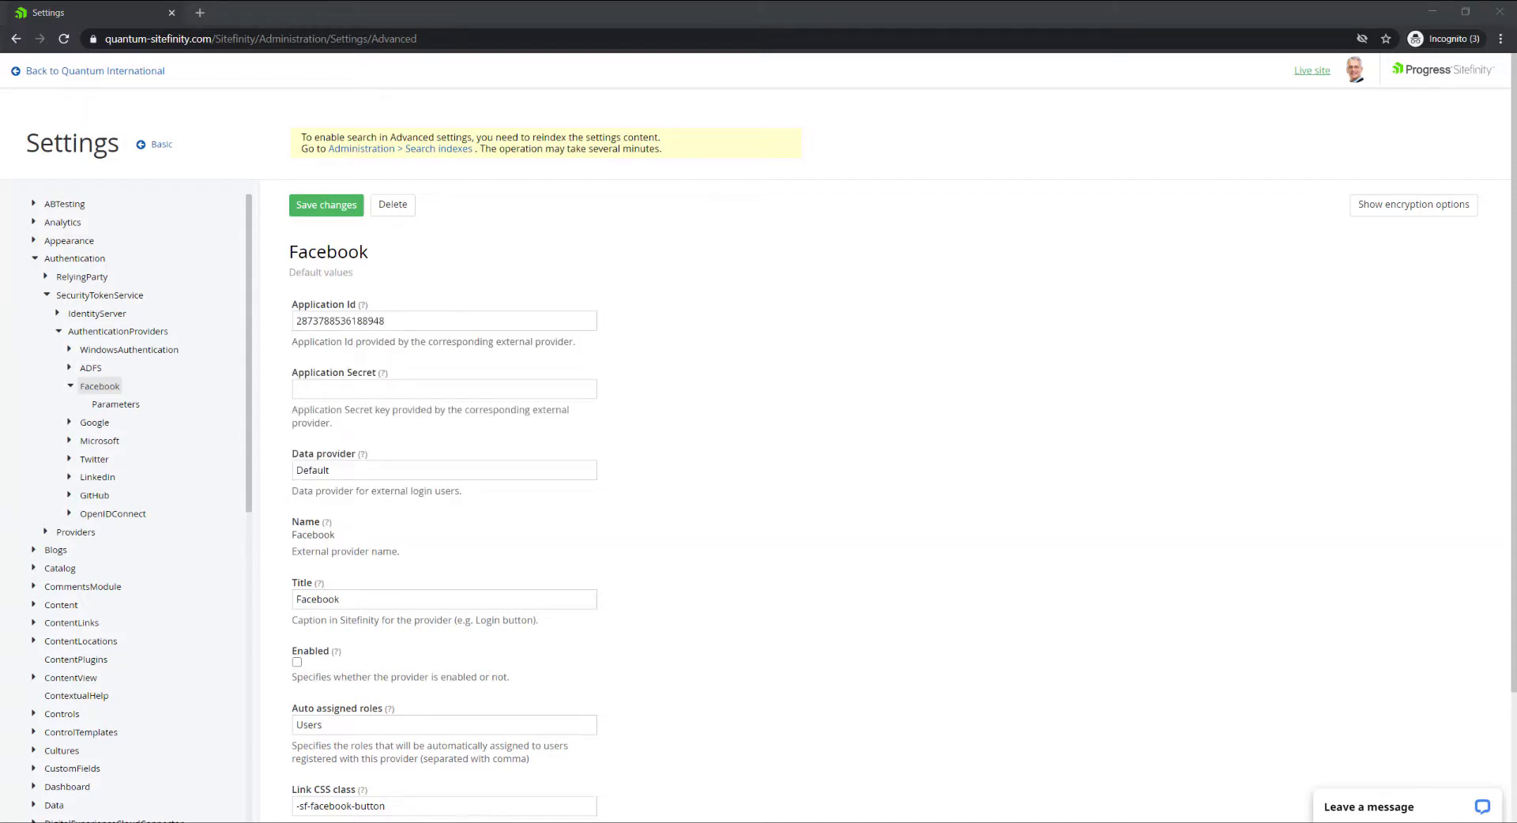
Paste the app secret into Application Secret and tick Enabled for the Facebook provider.
left_click(322, 389)
right_click(321, 387)
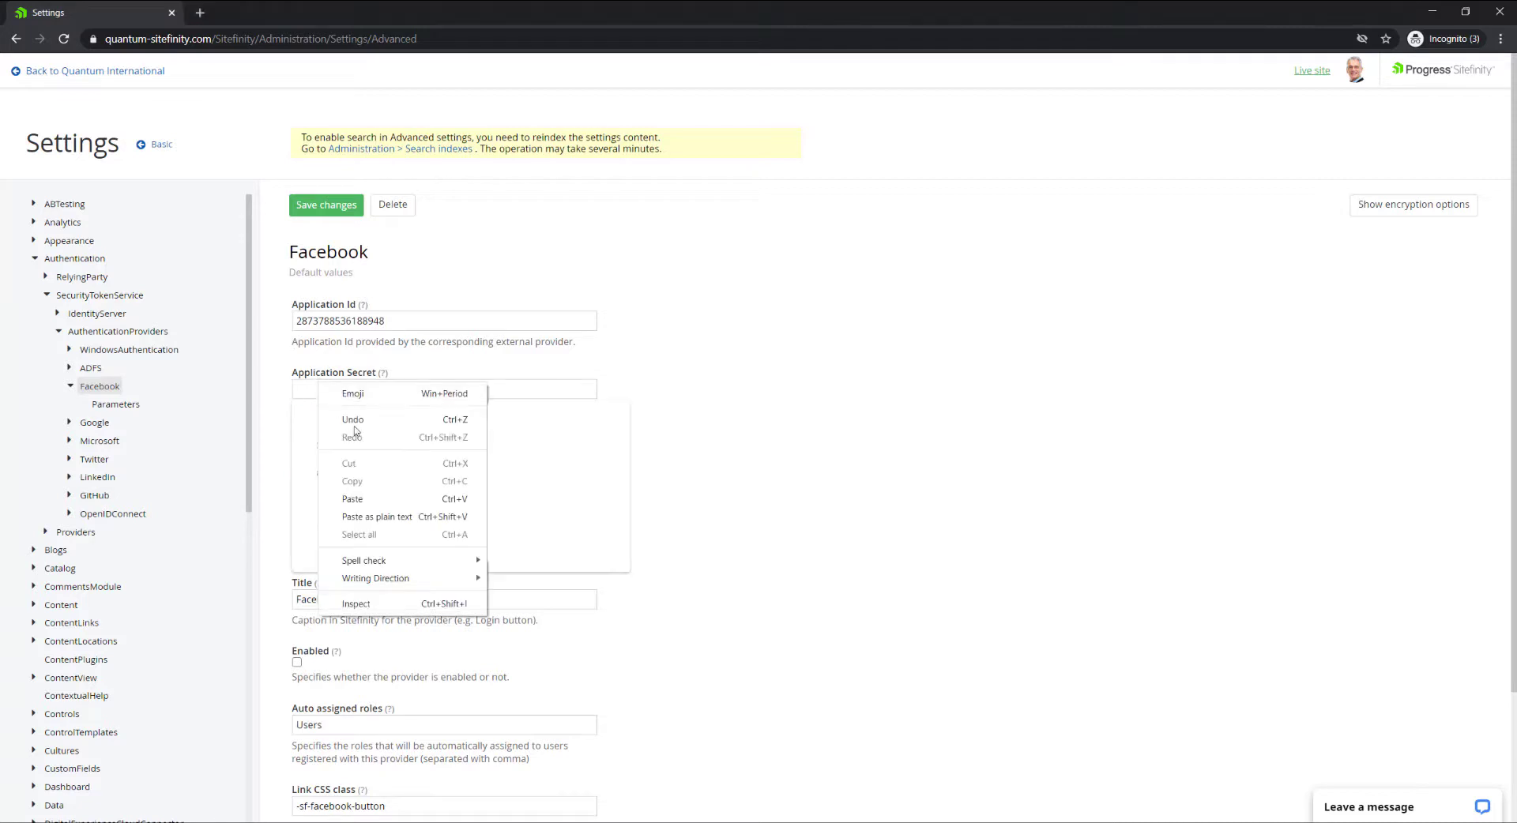
left_click(357, 498)
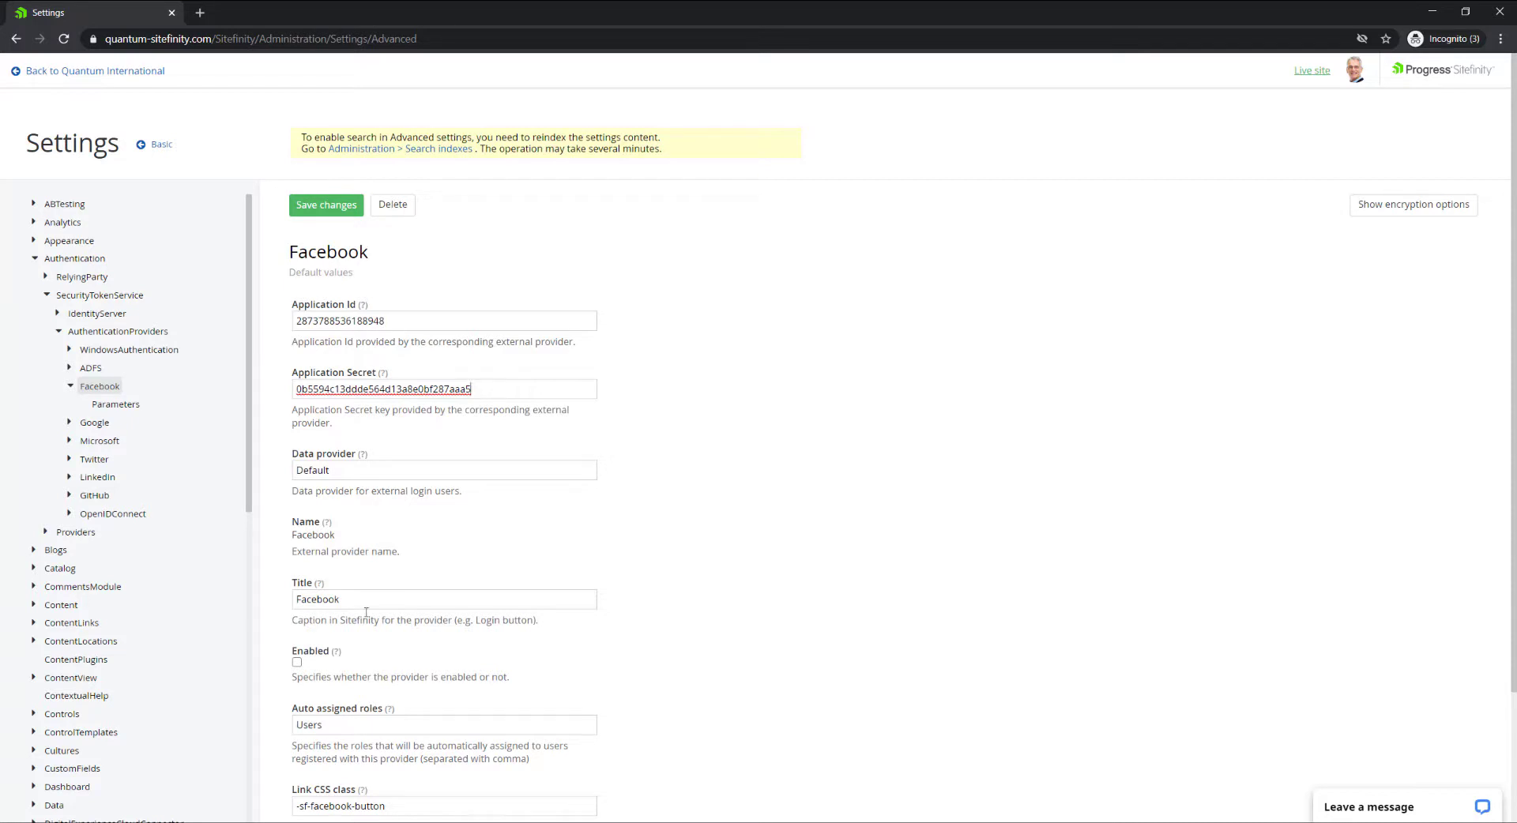
left_click(298, 663)
scroll(341, 666, "down", 2)
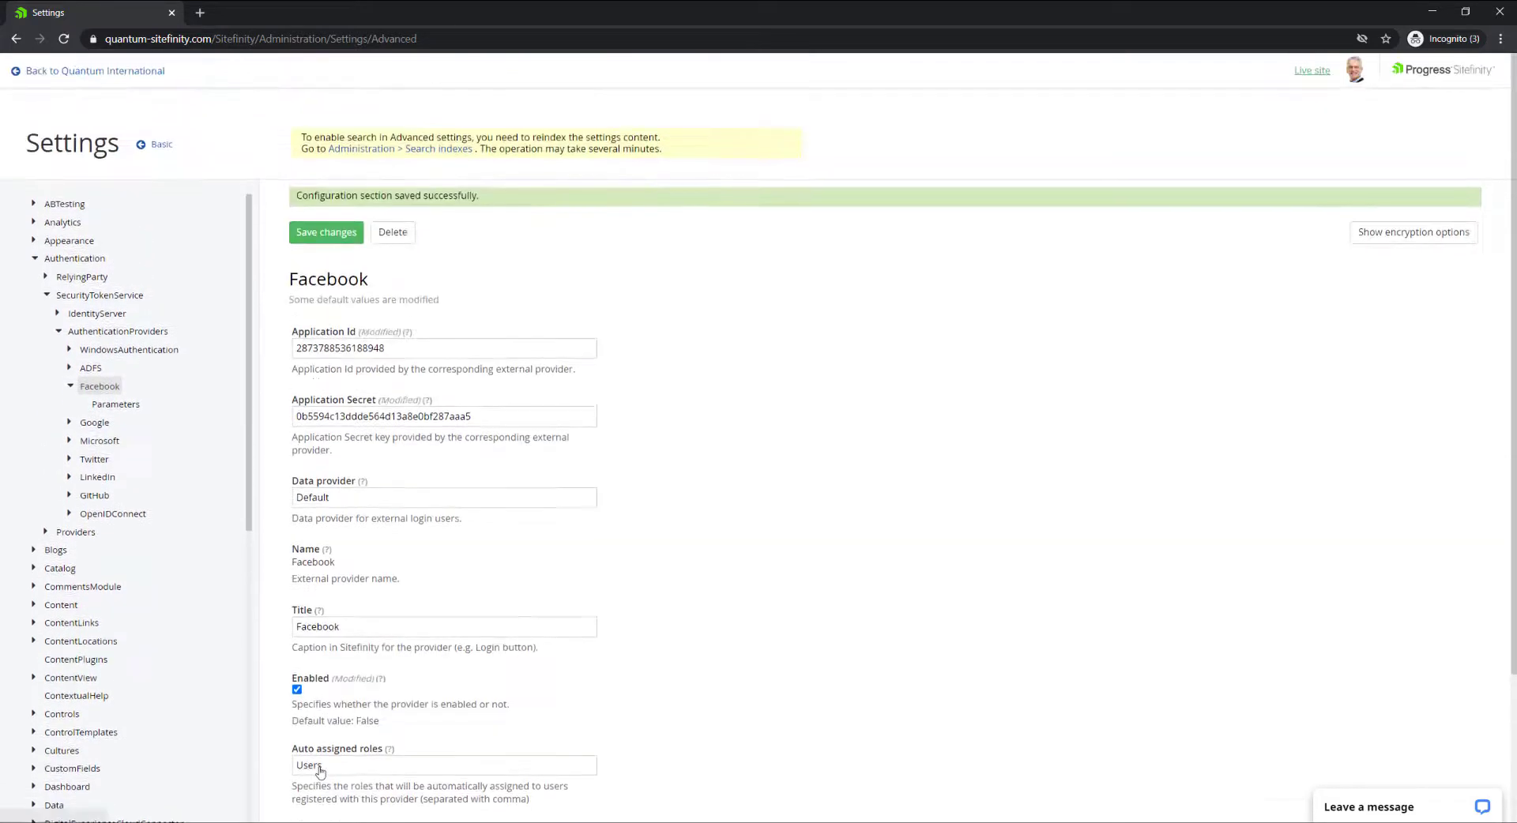
scroll(728, 657, "down", 1)
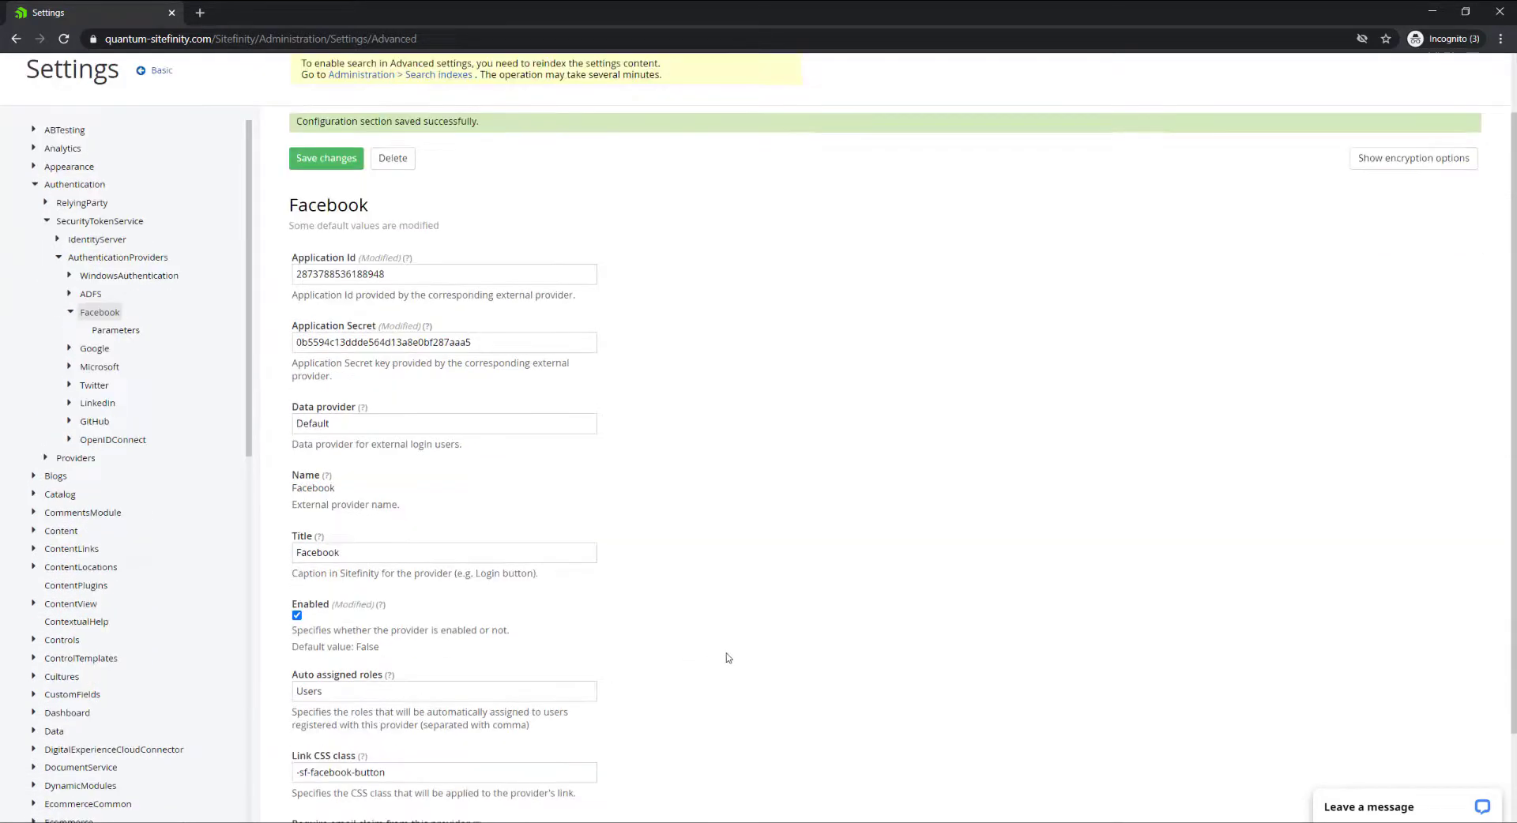
scroll(728, 658, "down", 1)
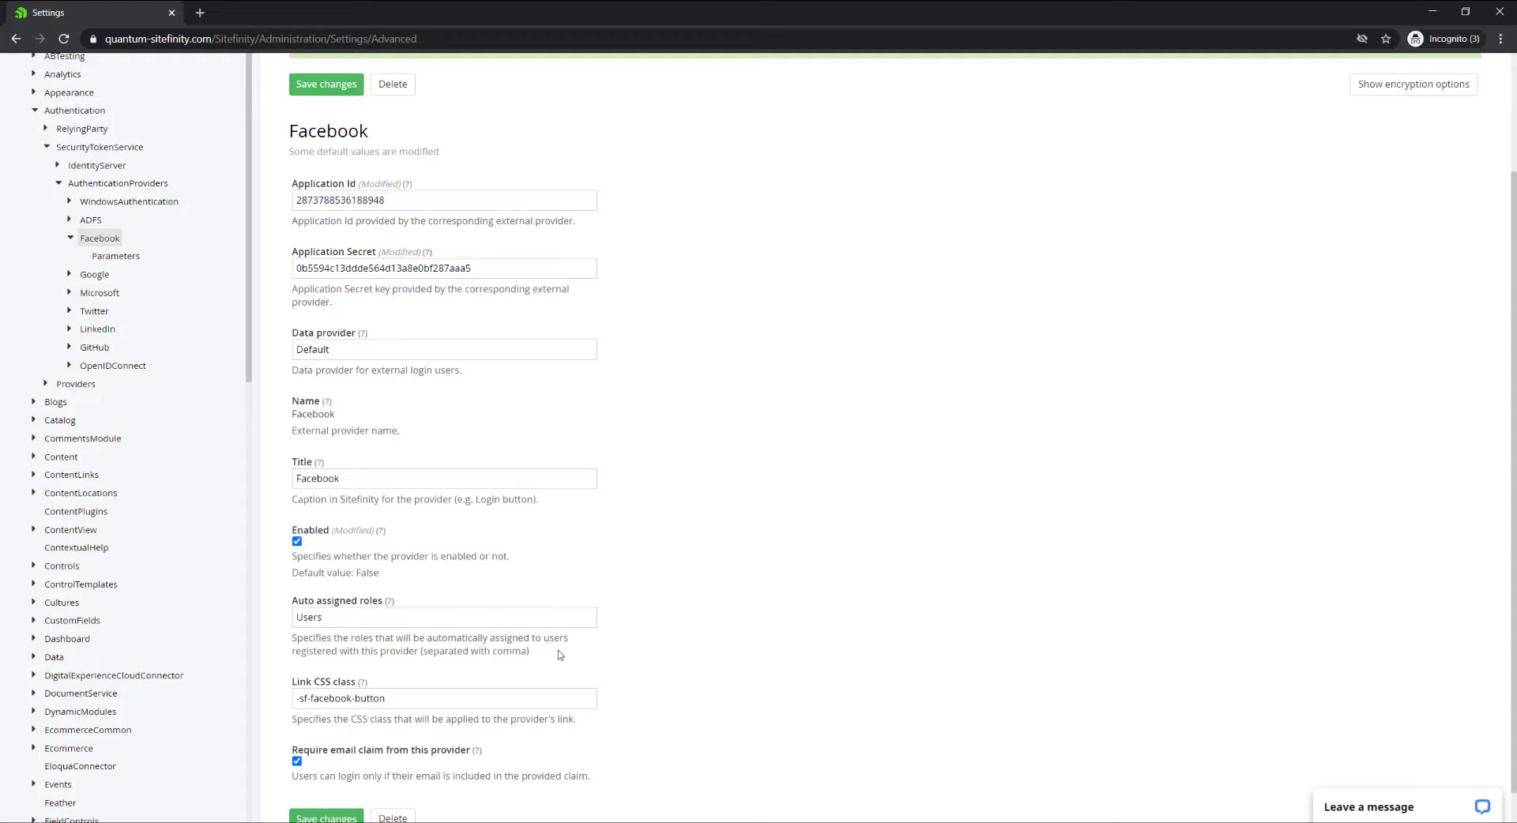
scroll(559, 655, "up", 2)
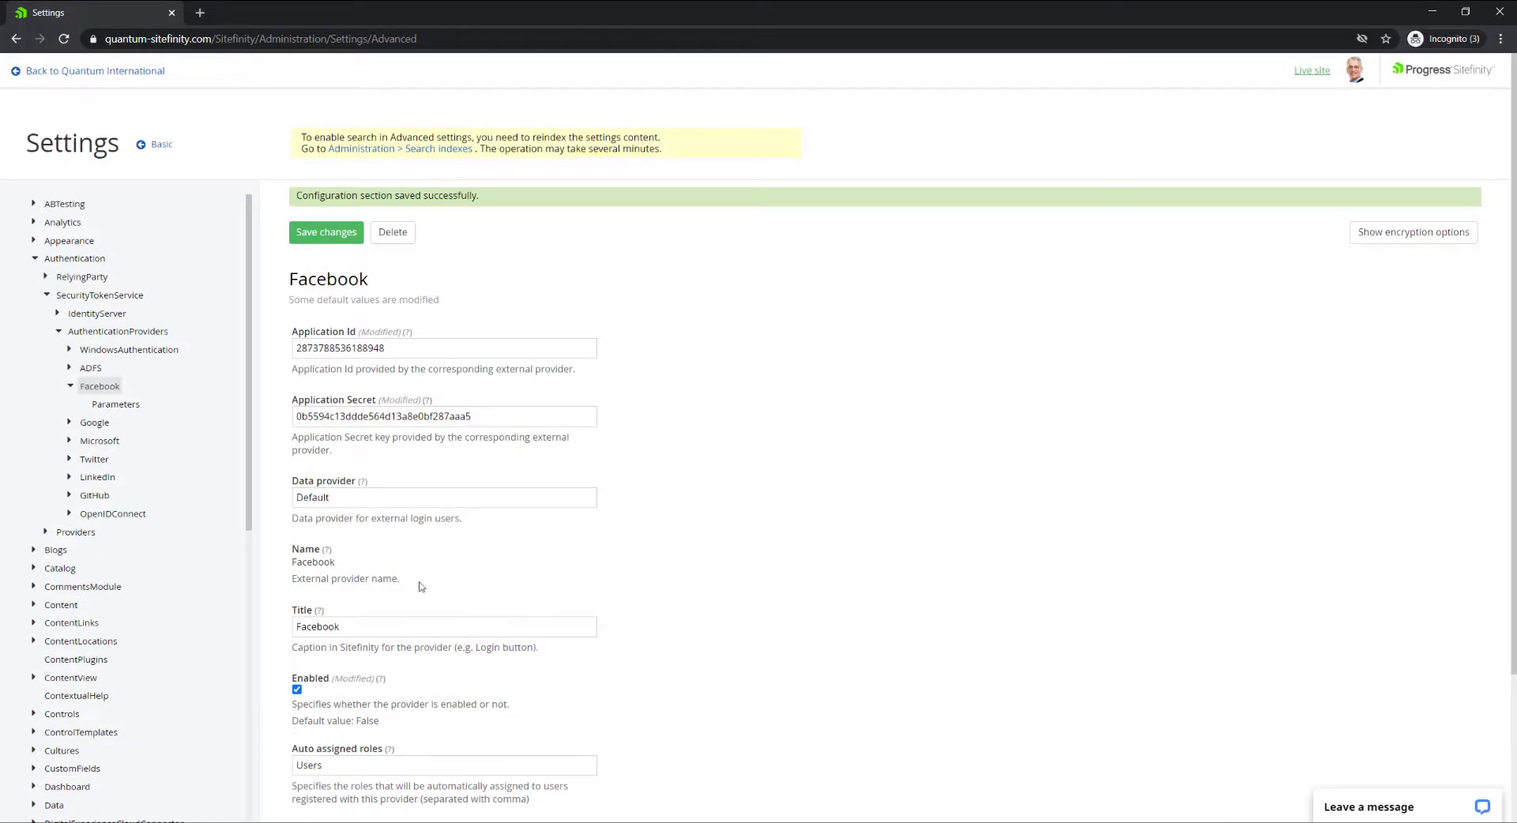
Copy the SecurityTokenService ServicePath value /Sitefinity/Authenticate/OpenID.
left_click(107, 297)
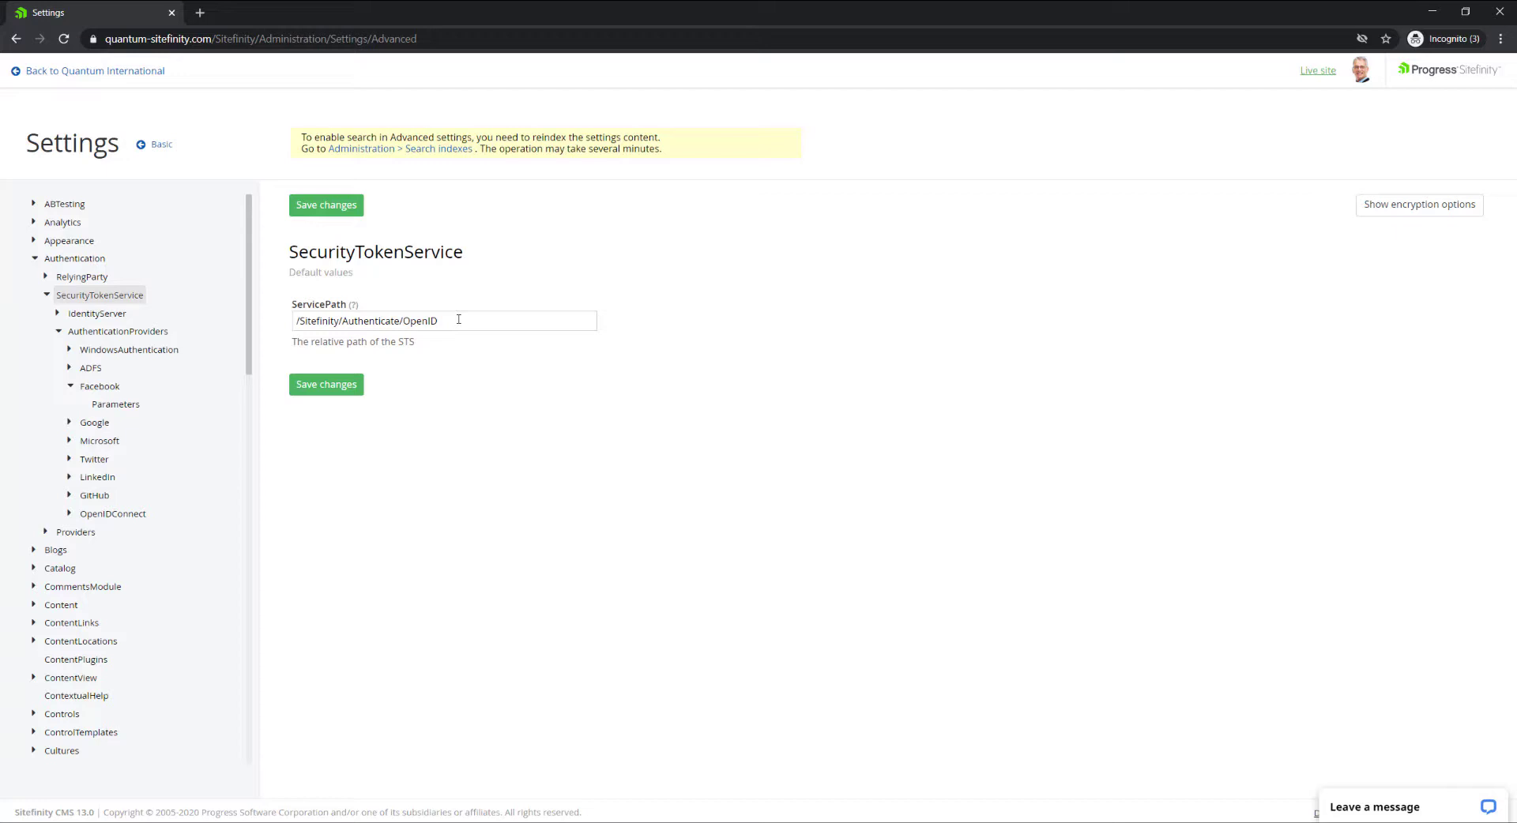
left_click_drag(458, 319, 288, 324)
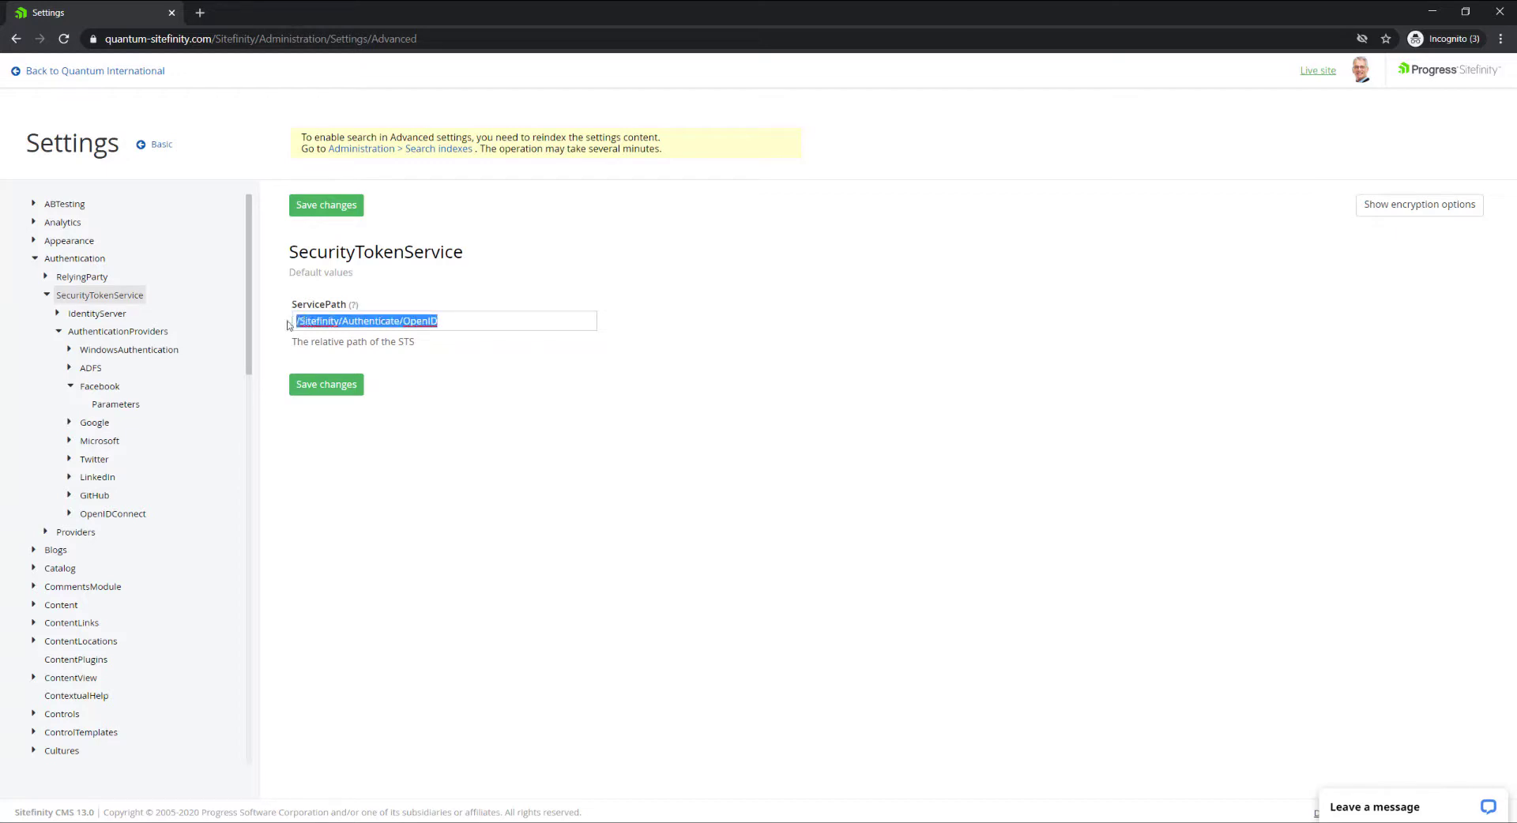
right_click(329, 317)
left_click(381, 369)
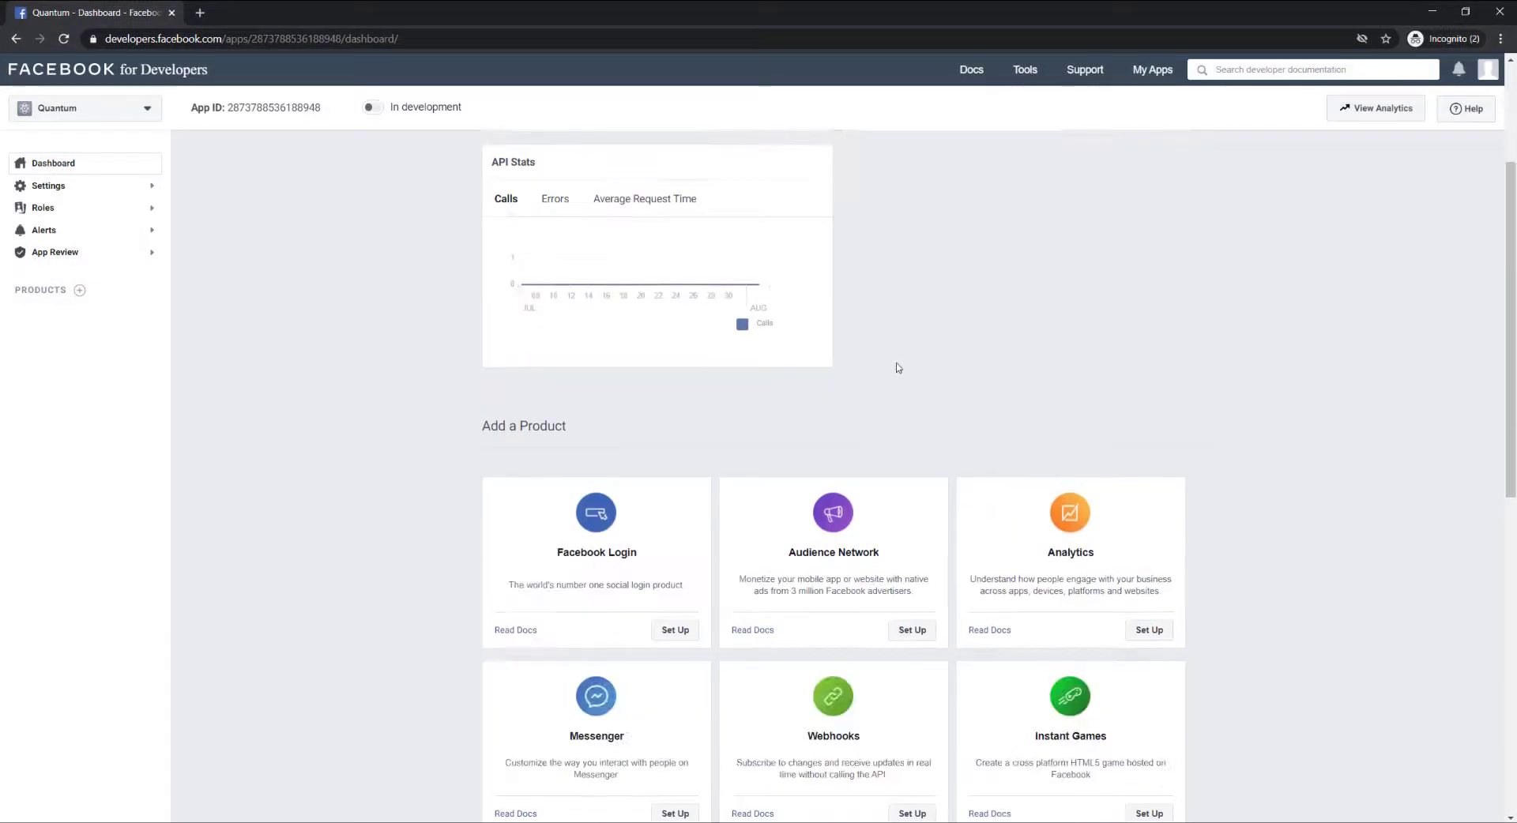
Set up the Facebook Login product from the Quantum app dashboard's Add a Product section.
scroll(932, 365, "up", 3)
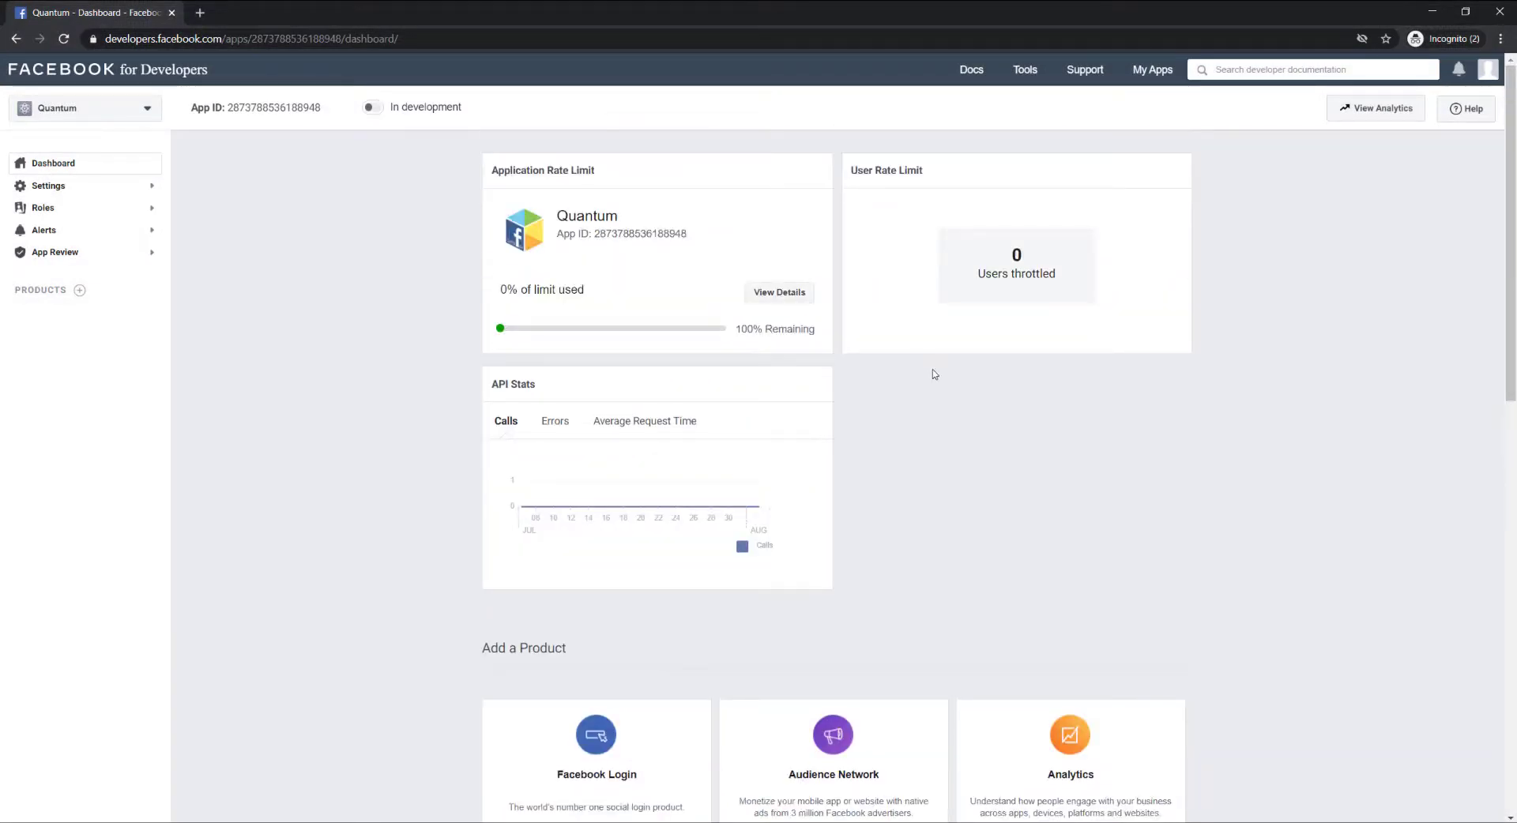
scroll(934, 375, "down", 2)
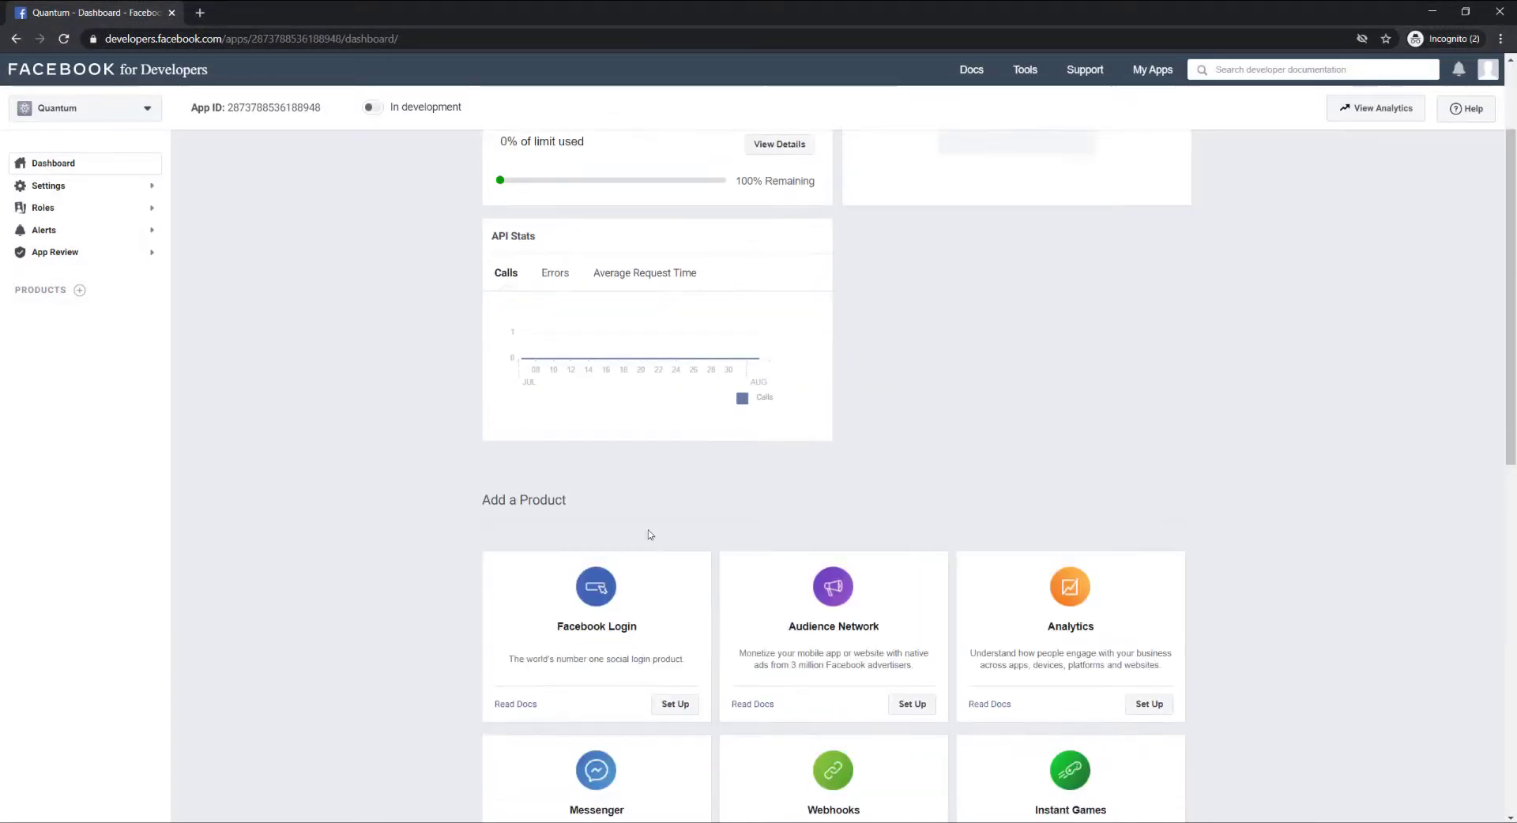
scroll(628, 604, "down", 1)
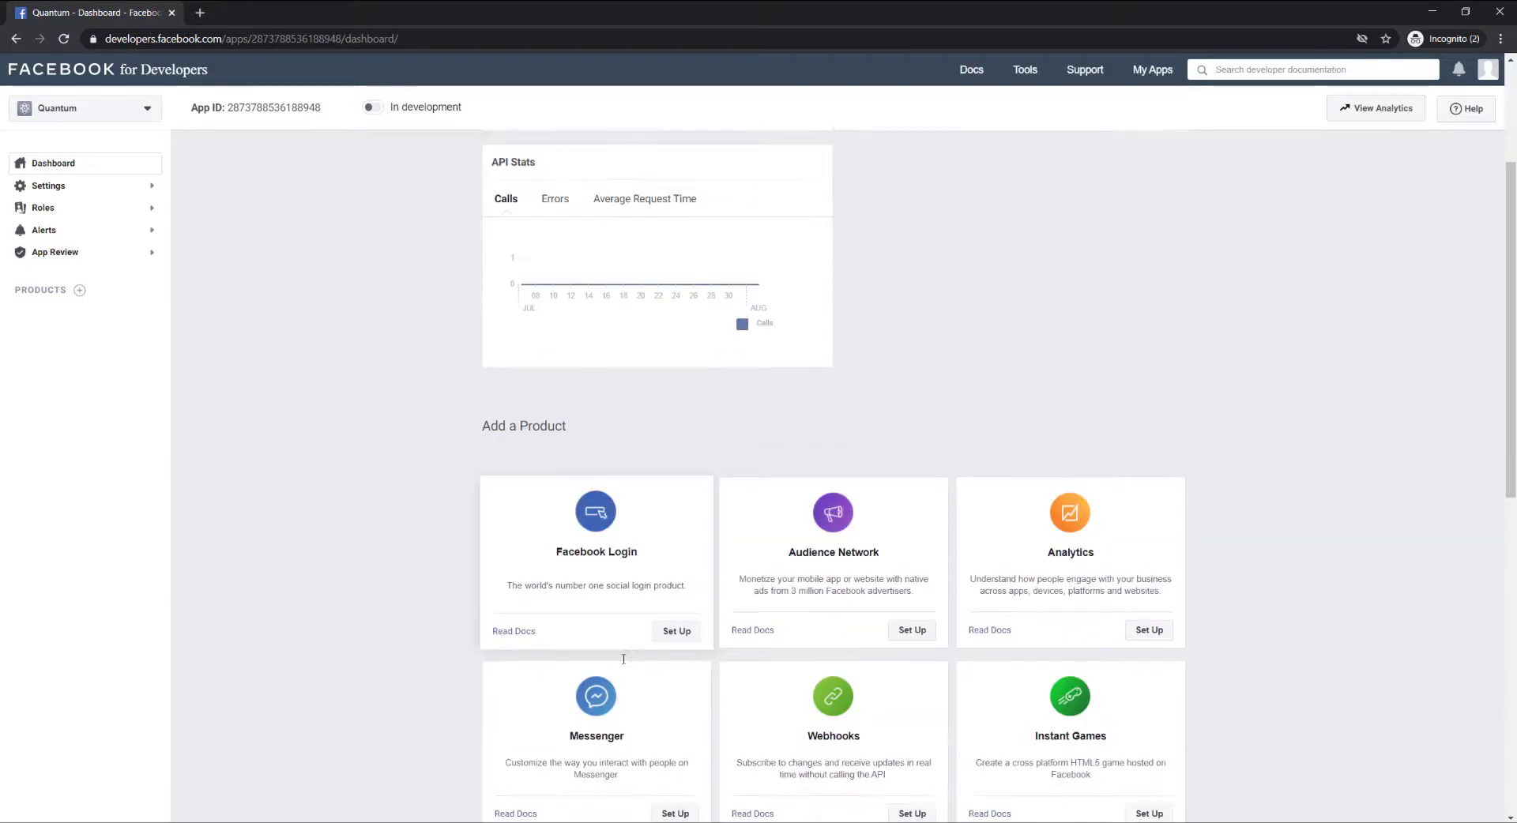
left_click(678, 632)
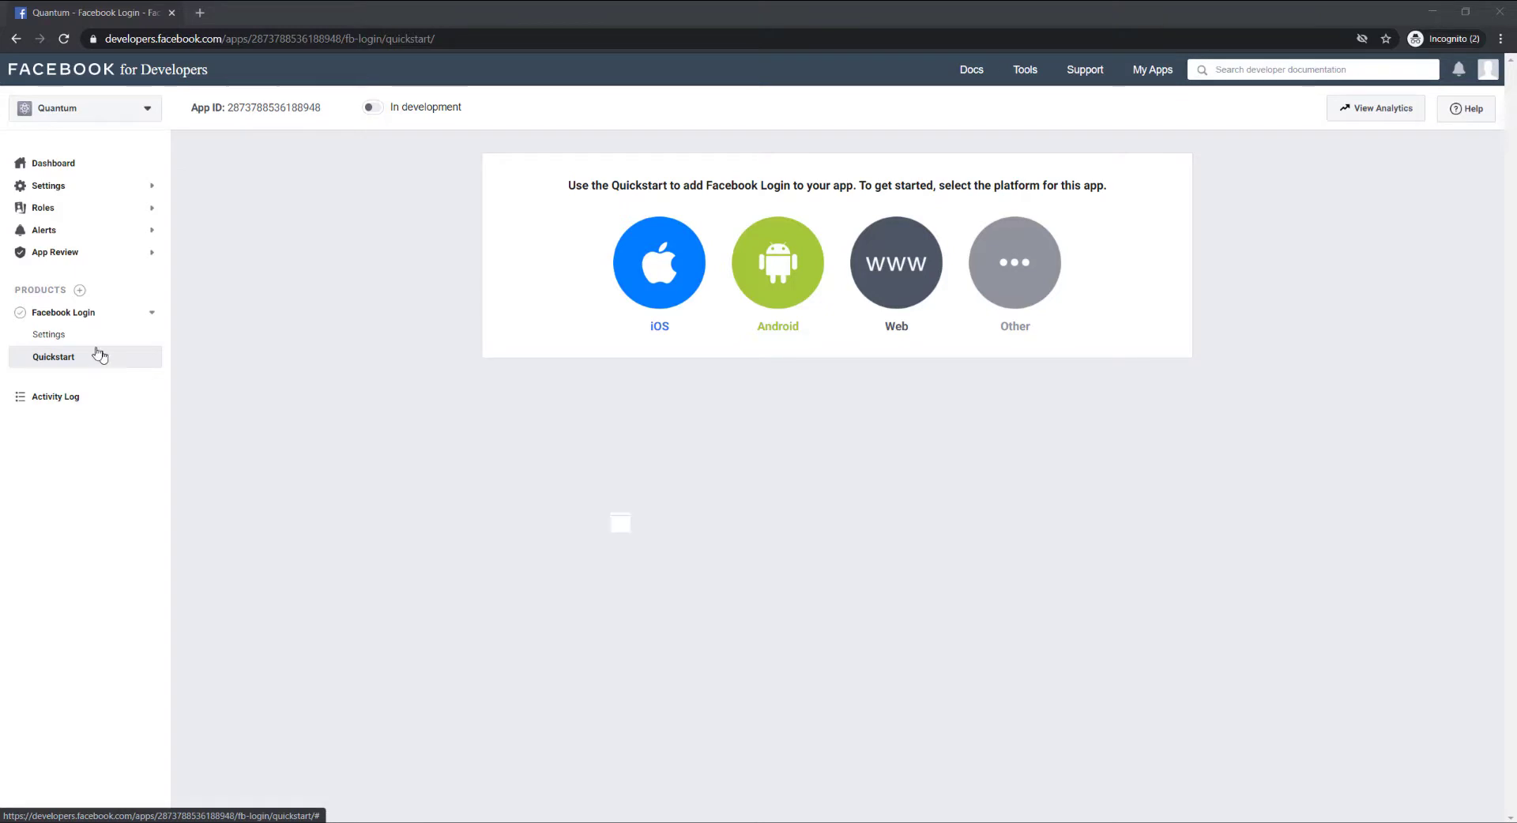
left_click(58, 338)
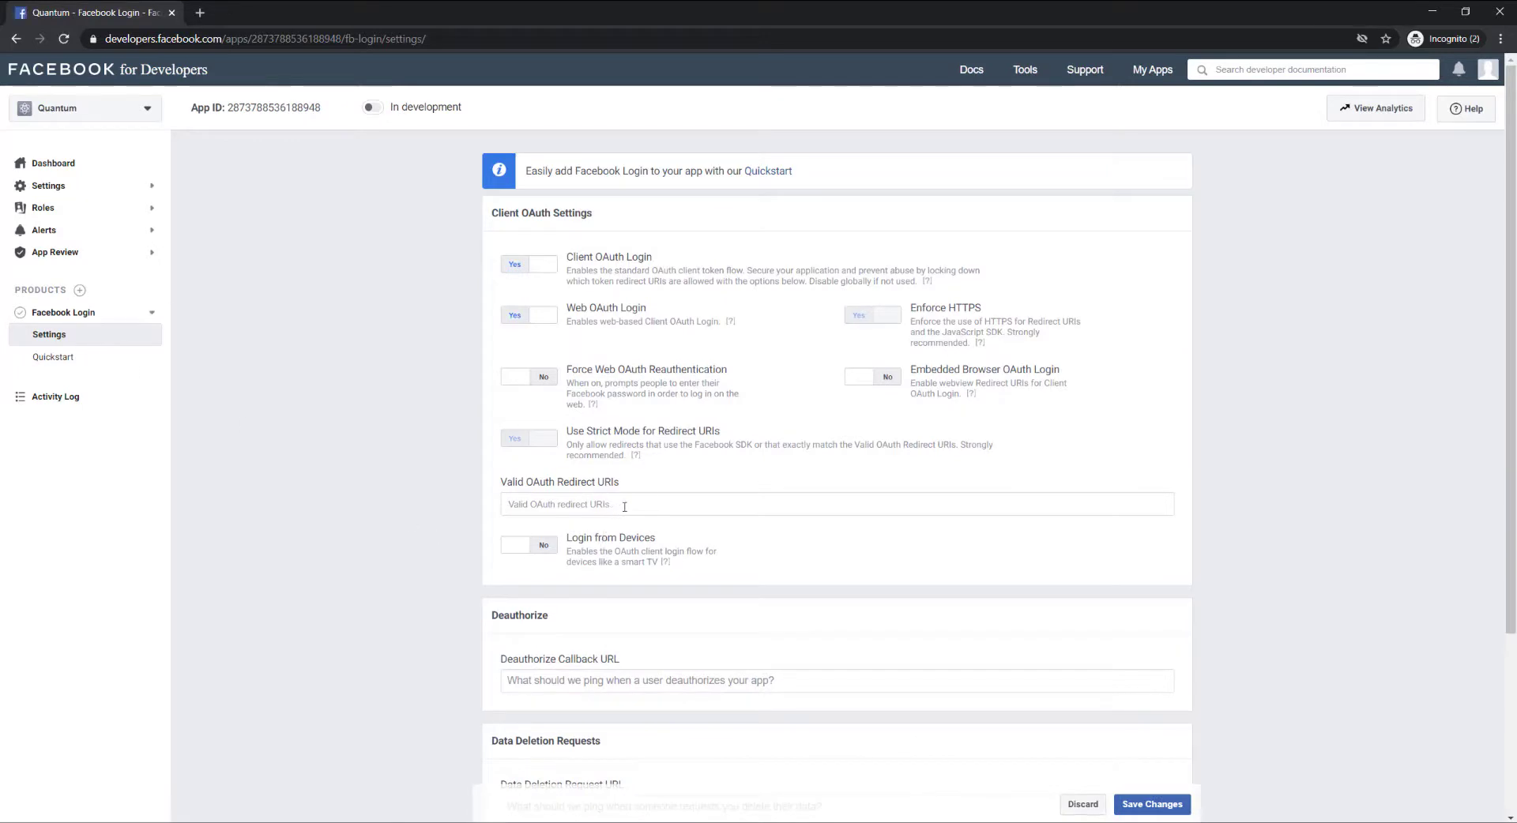
left_click(647, 508)
key("ctrl+v")
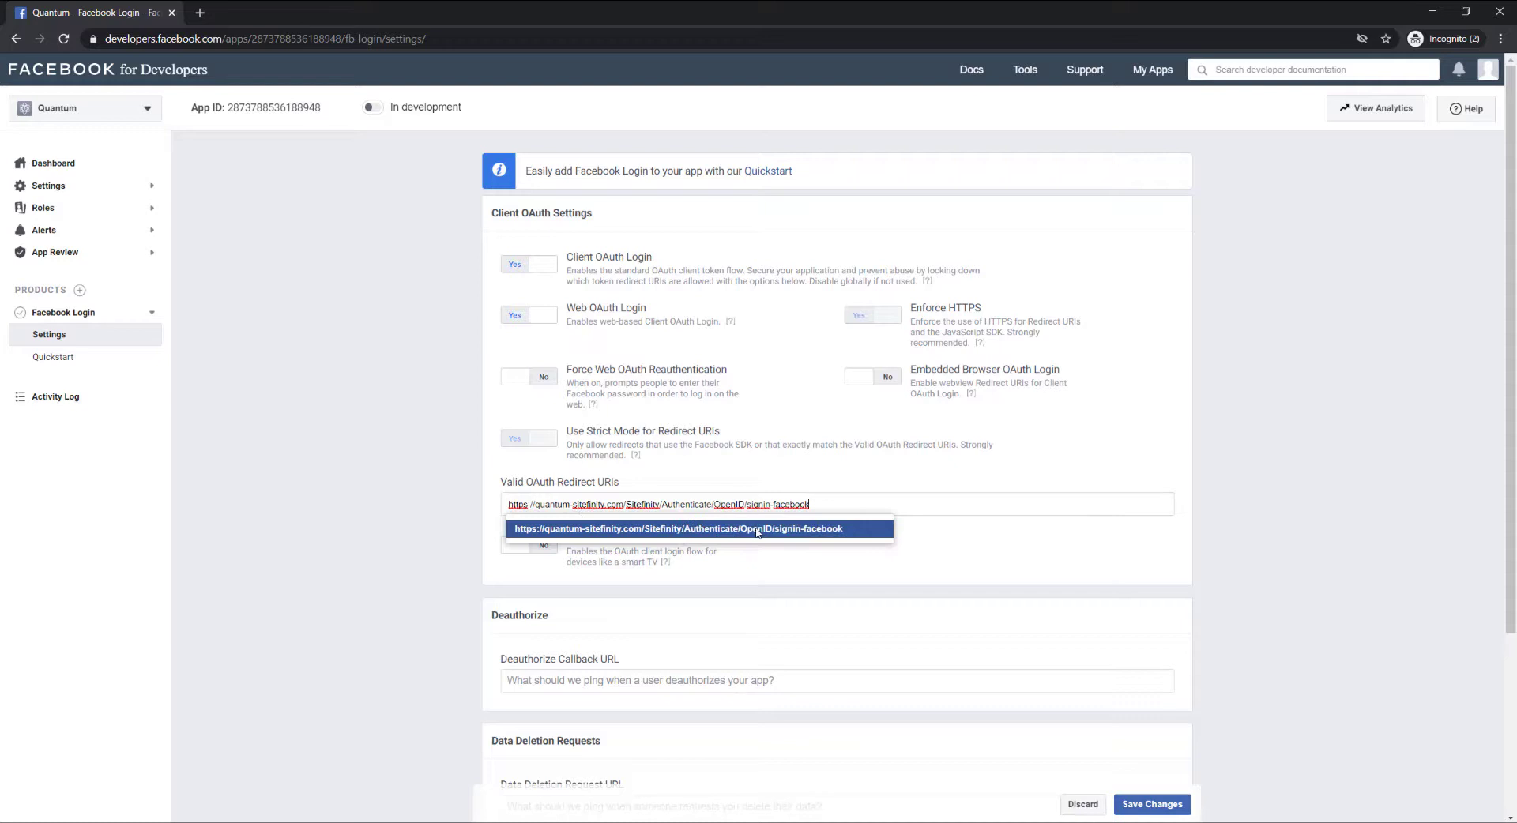
left_click(757, 531)
scroll(925, 506, "down", 1)
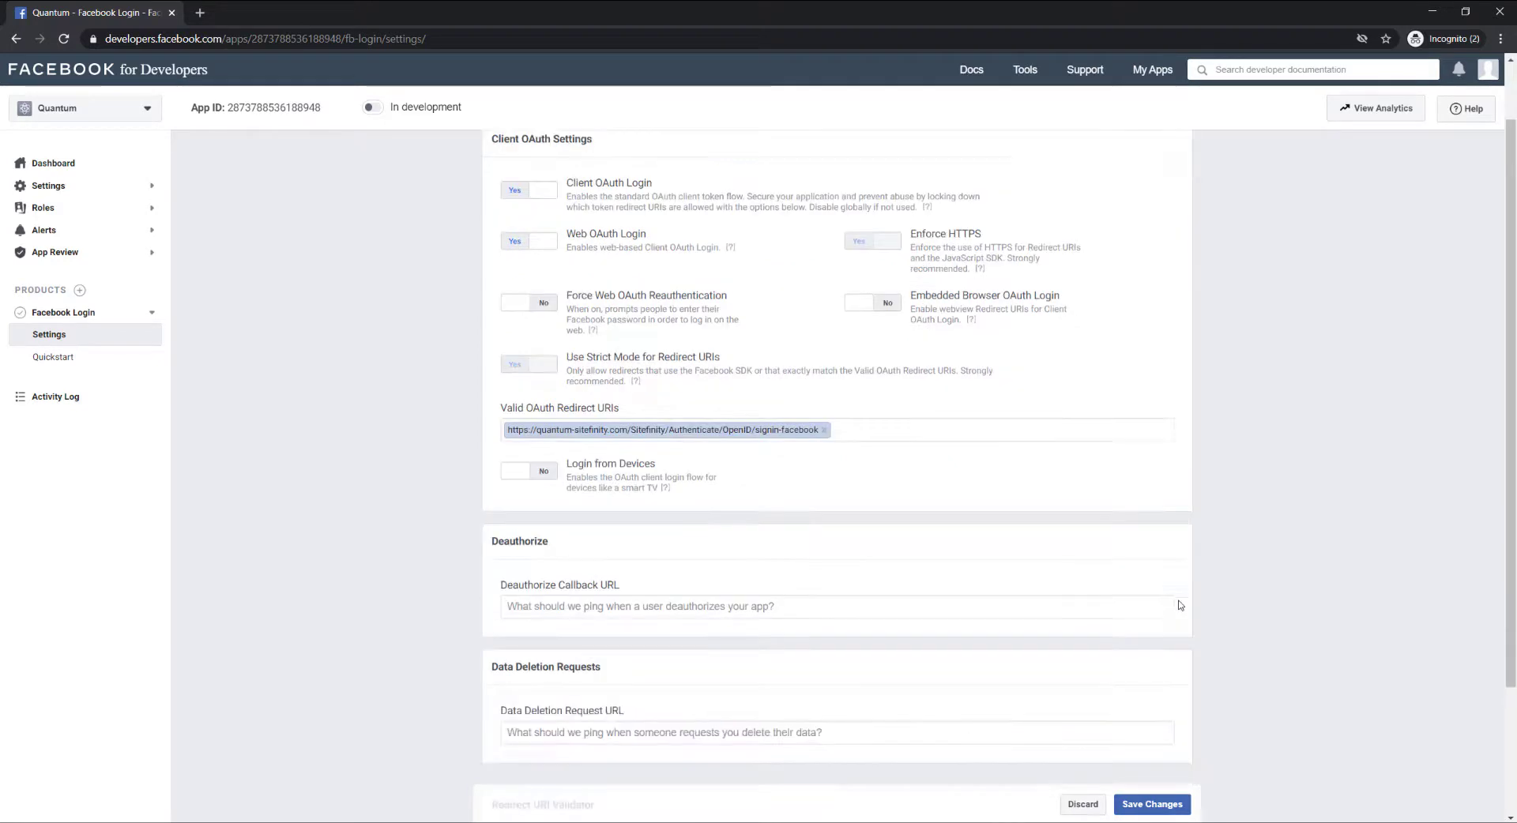
left_click(1153, 804)
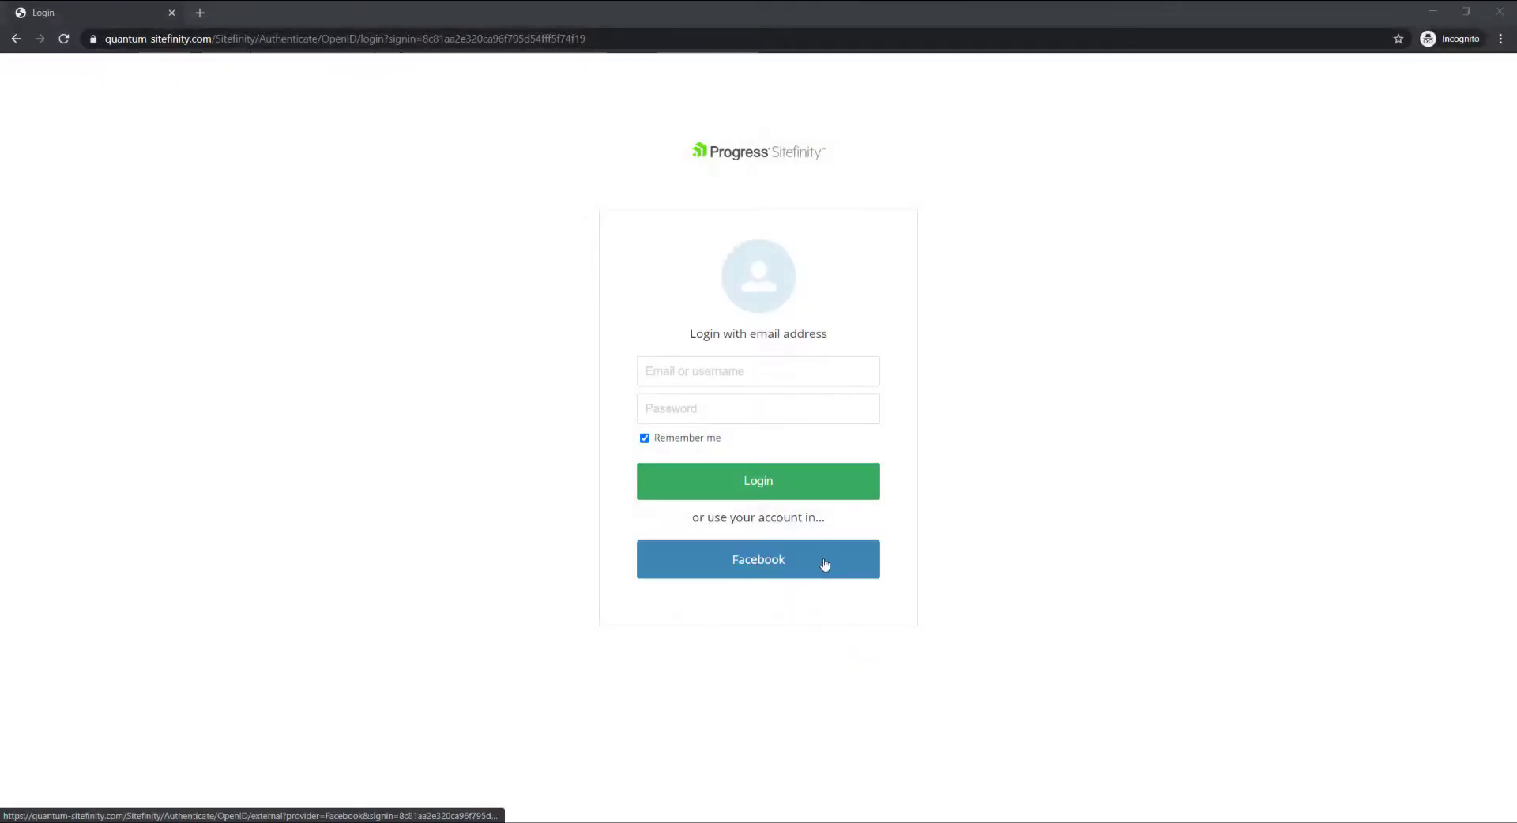
left_click(825, 563)
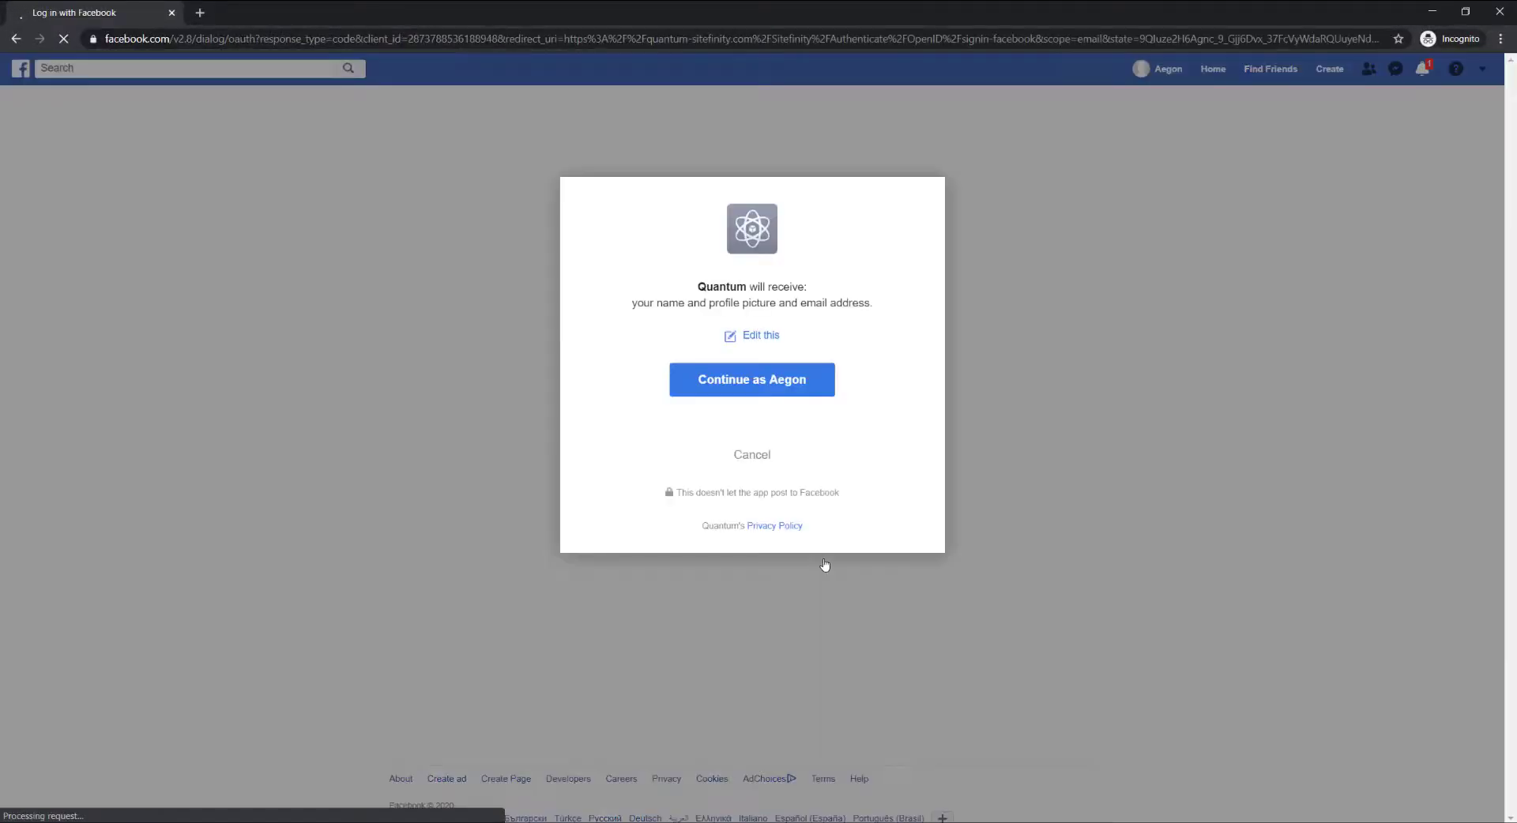
Approve the Quantum app's Facebook login request, continuing as the signed-in account.
left_click(783, 394)
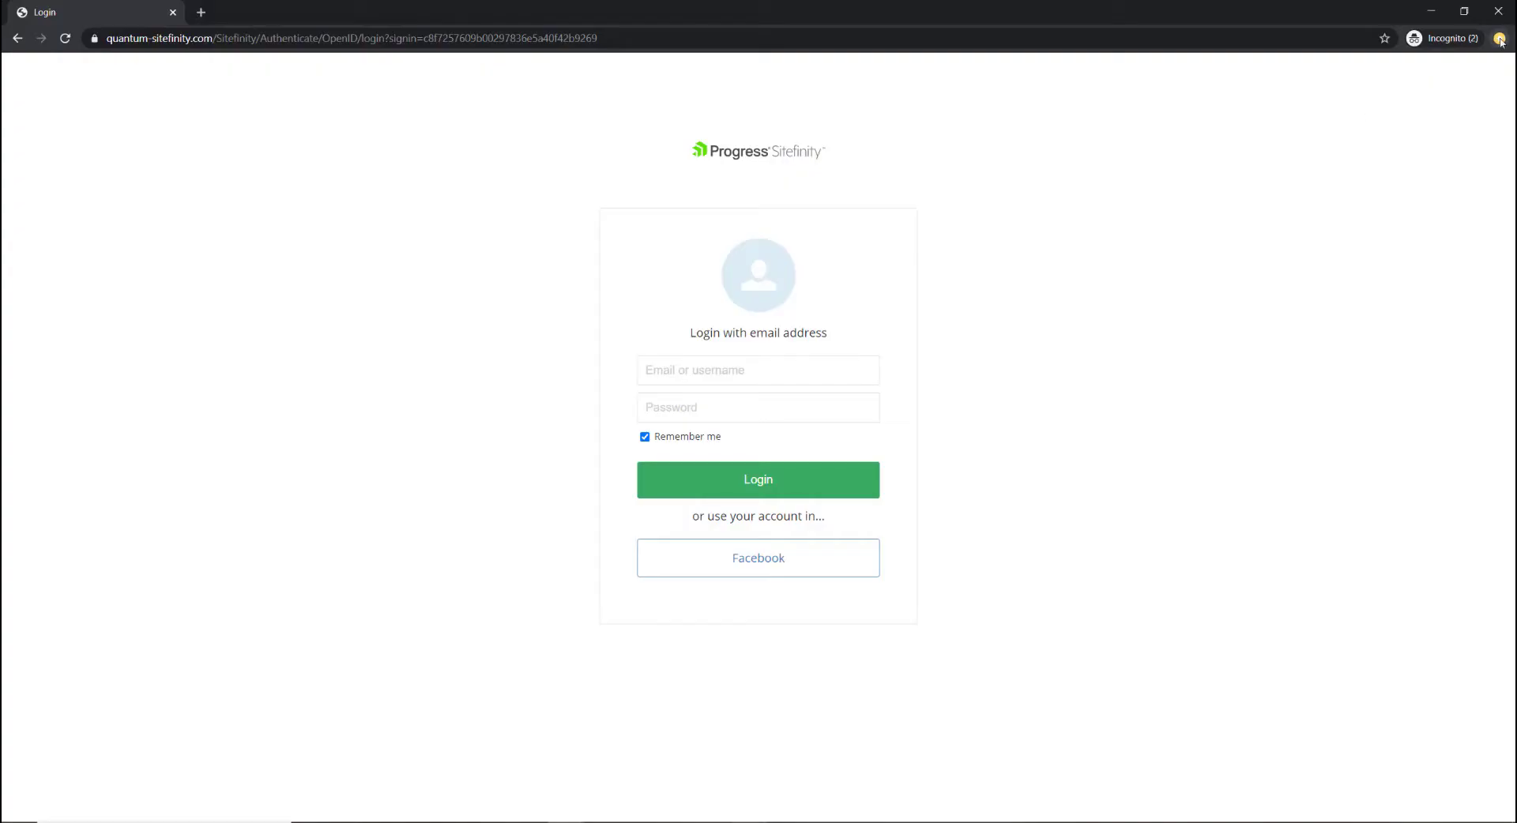
Open Chrome's developer tools to capture the network traffic.
left_click(1500, 39)
mouse_move(1382, 255)
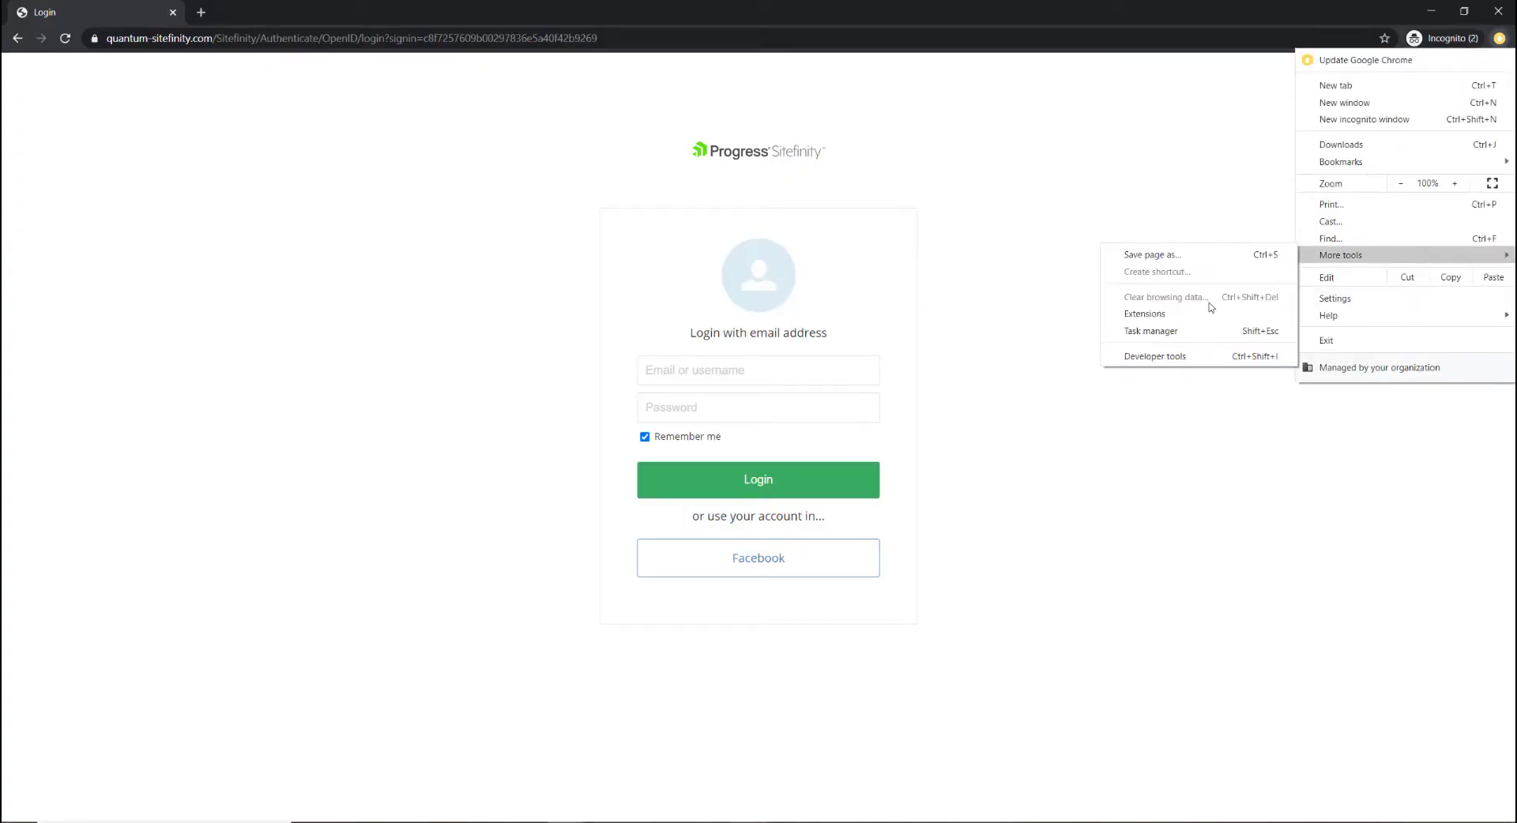
left_click(1160, 357)
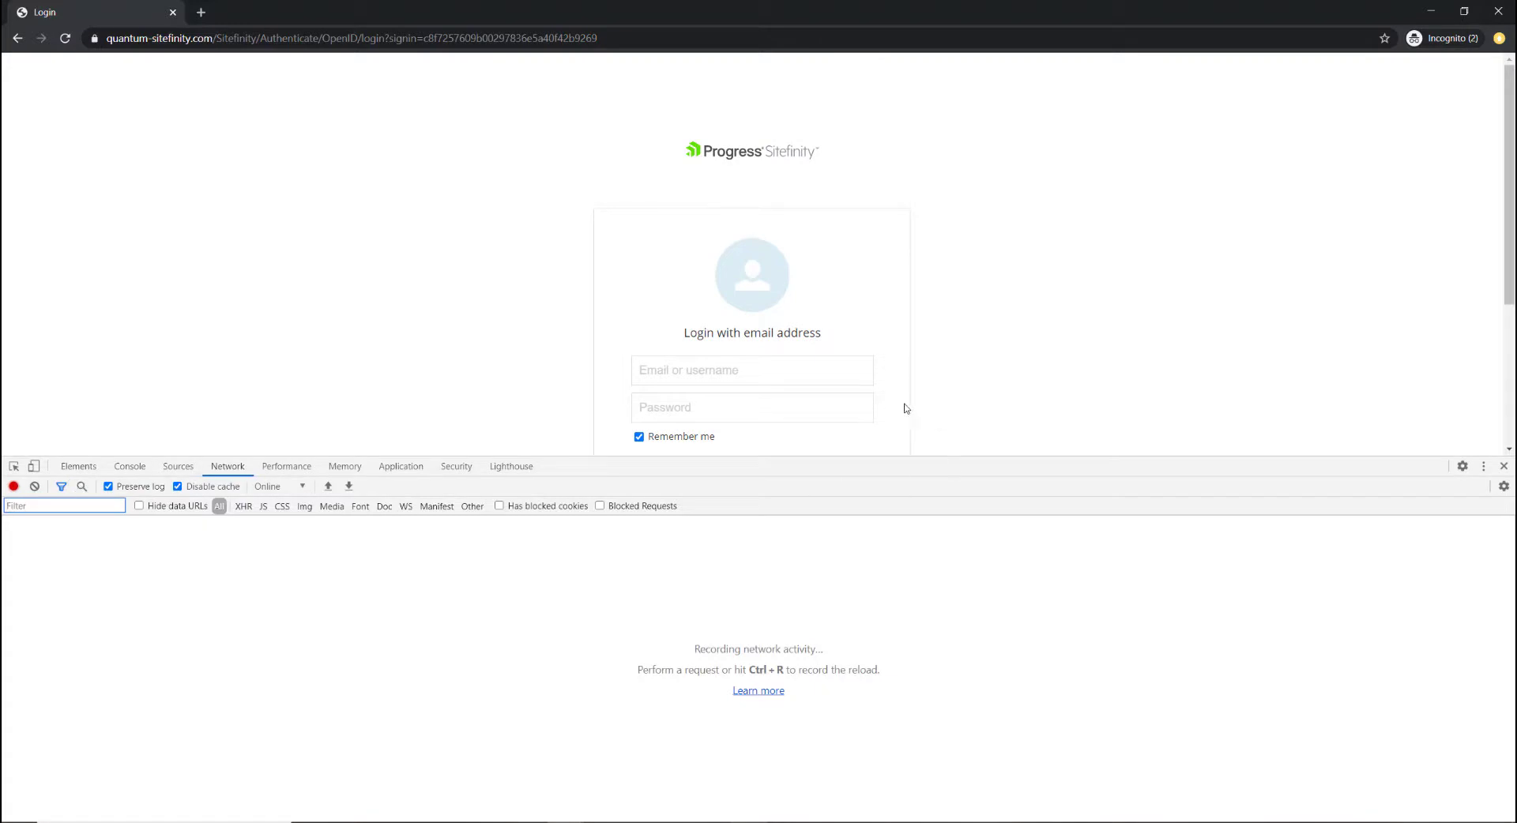
Sign in to Sitefinity as admin with the account password.
scroll(907, 408, "down", 1)
left_click(711, 295)
type("a")
left_click(677, 352)
left_click(751, 332)
type("********")
scroll(784, 310, "down", 2)
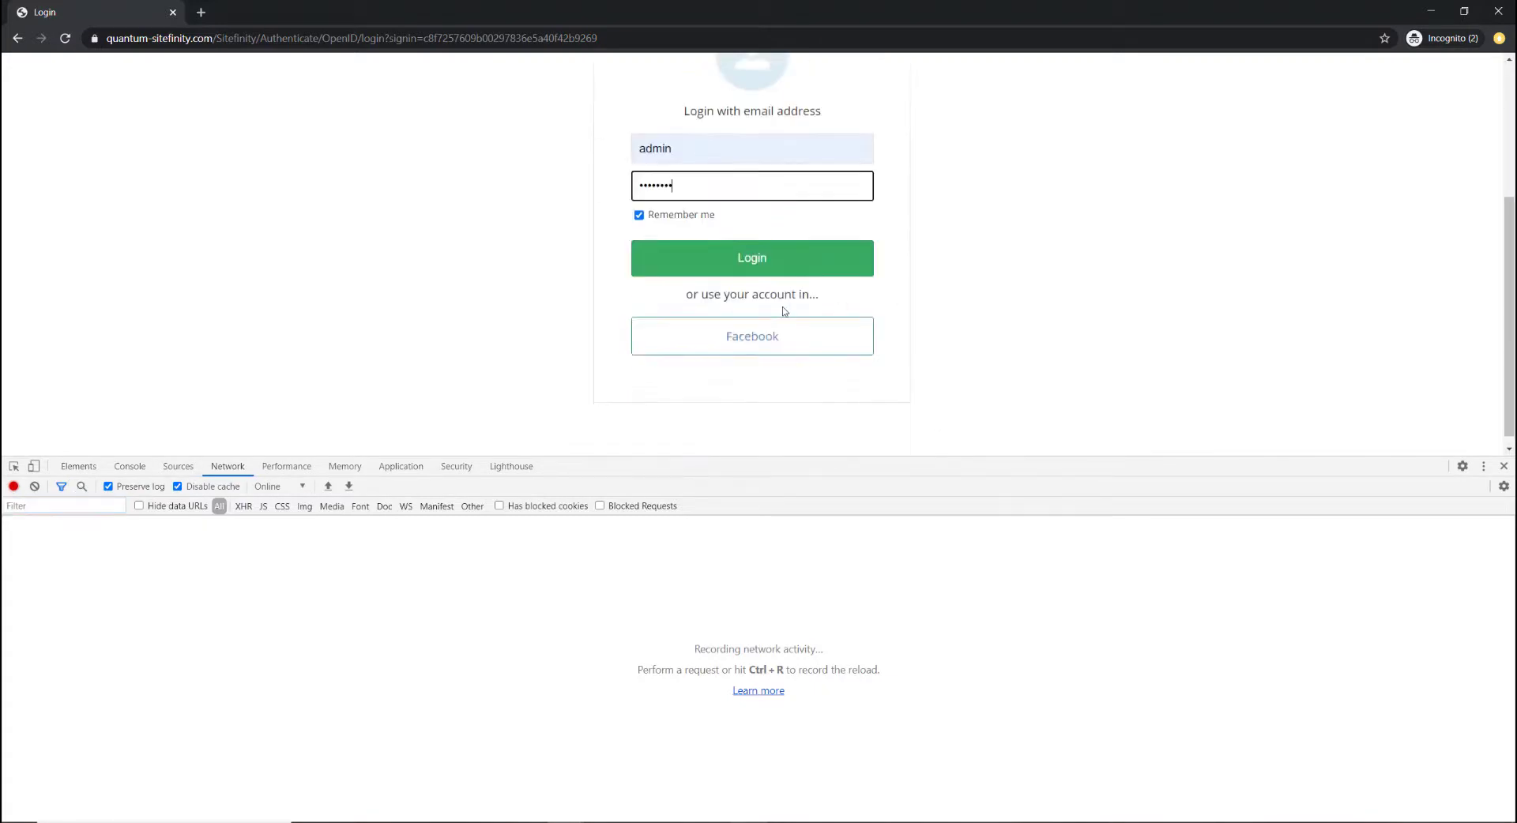
left_click(752, 258)
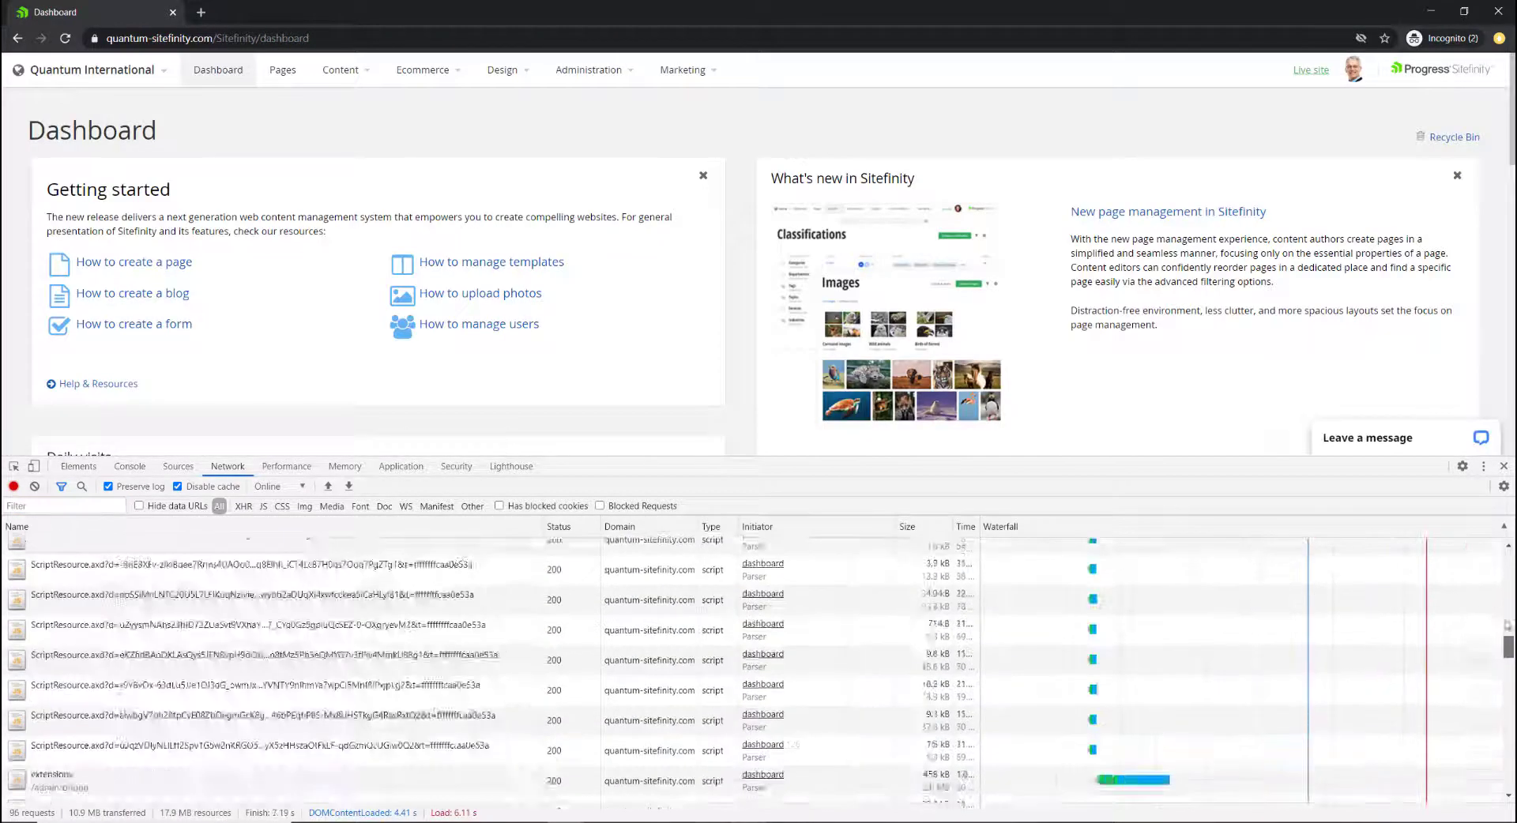
Select the id_token value in the quantum-sitefinity.com request's Form Data.
scroll(131, 647, "up", 10)
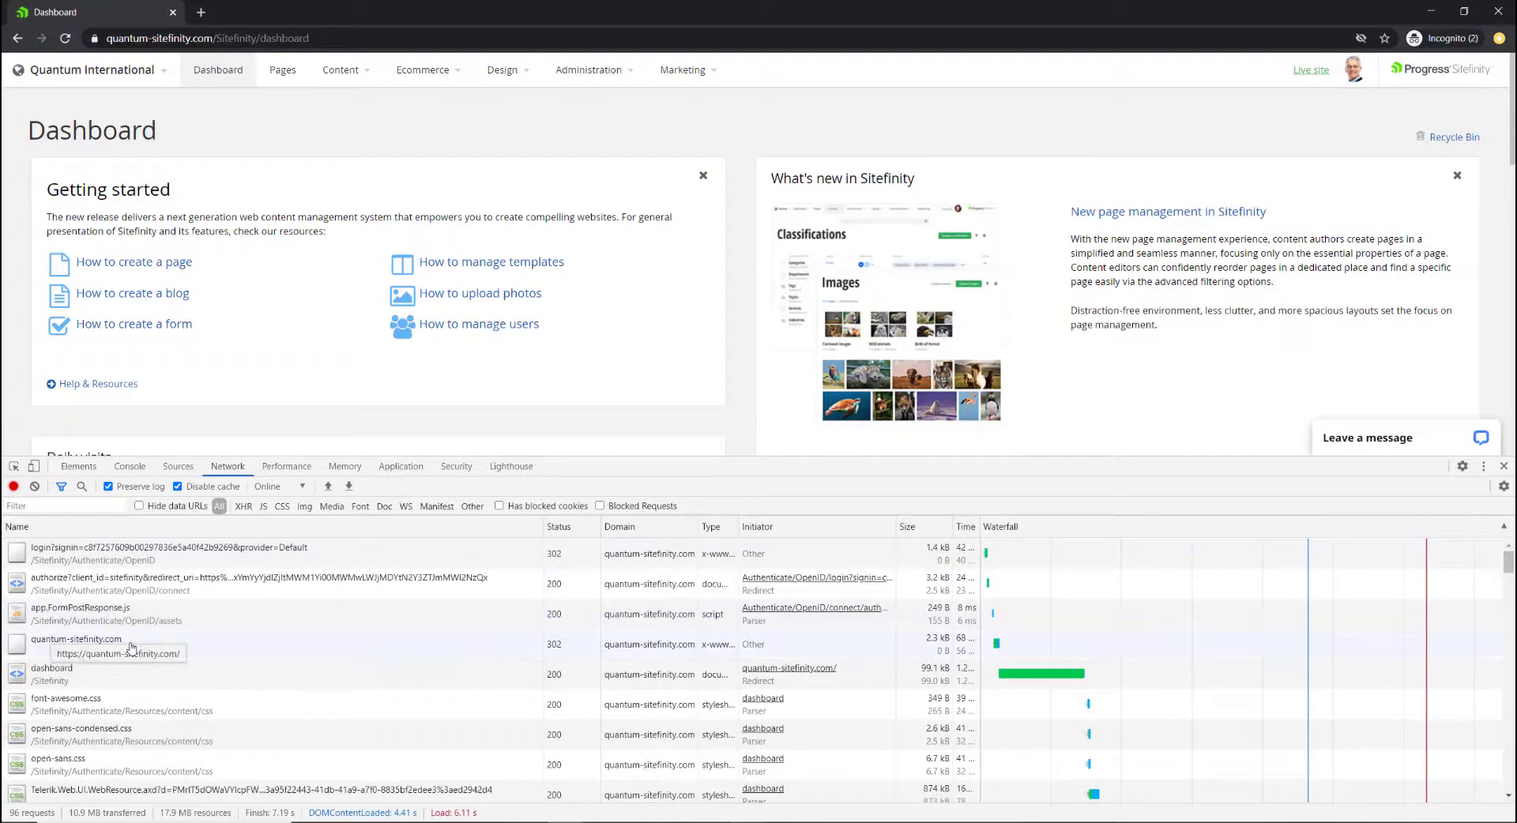
left_click(210, 647)
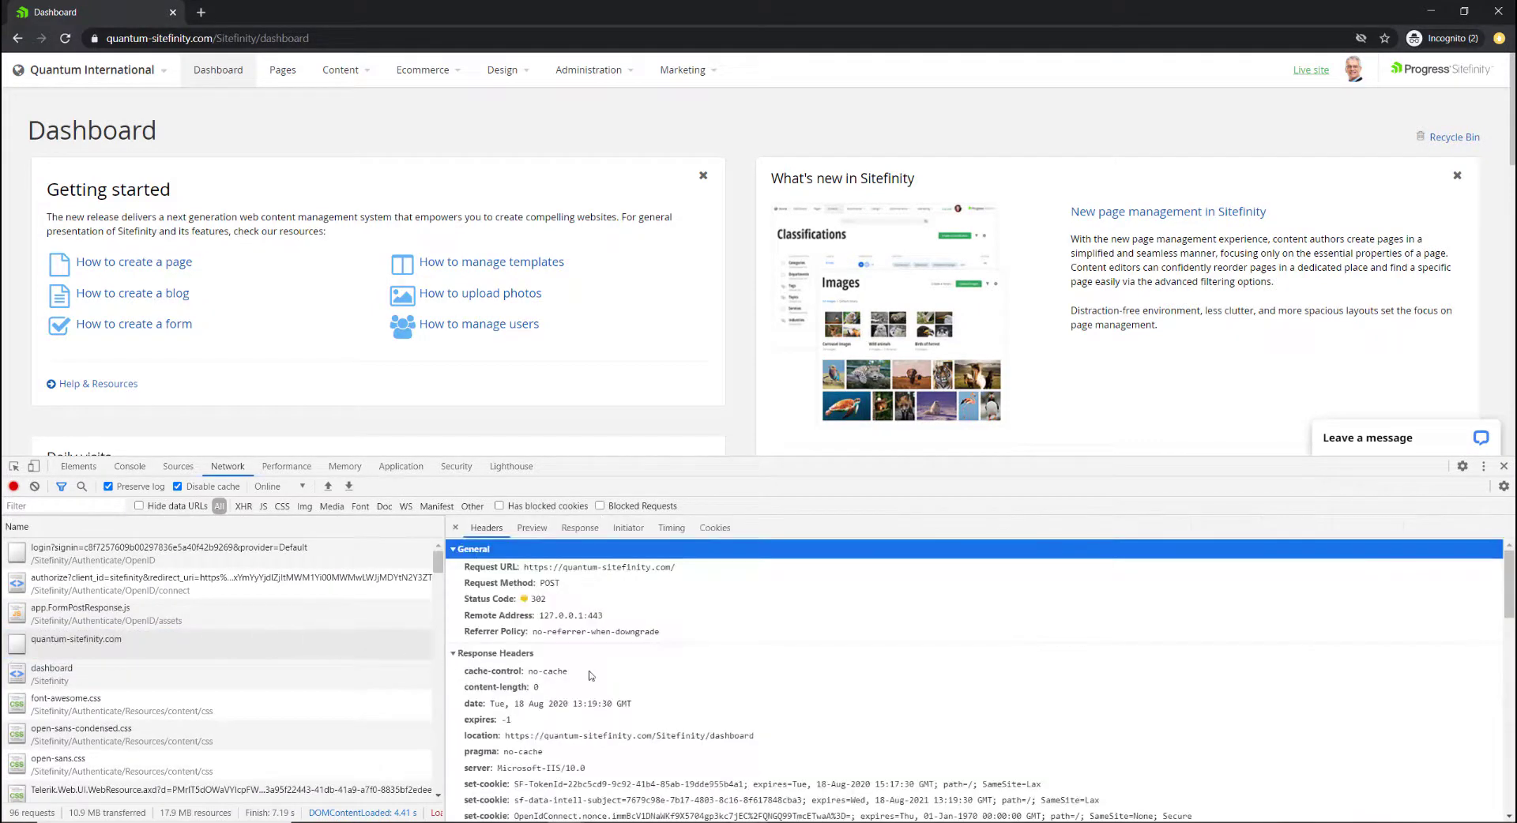
left_click_drag(1509, 585, 1510, 781)
triple_click(598, 678)
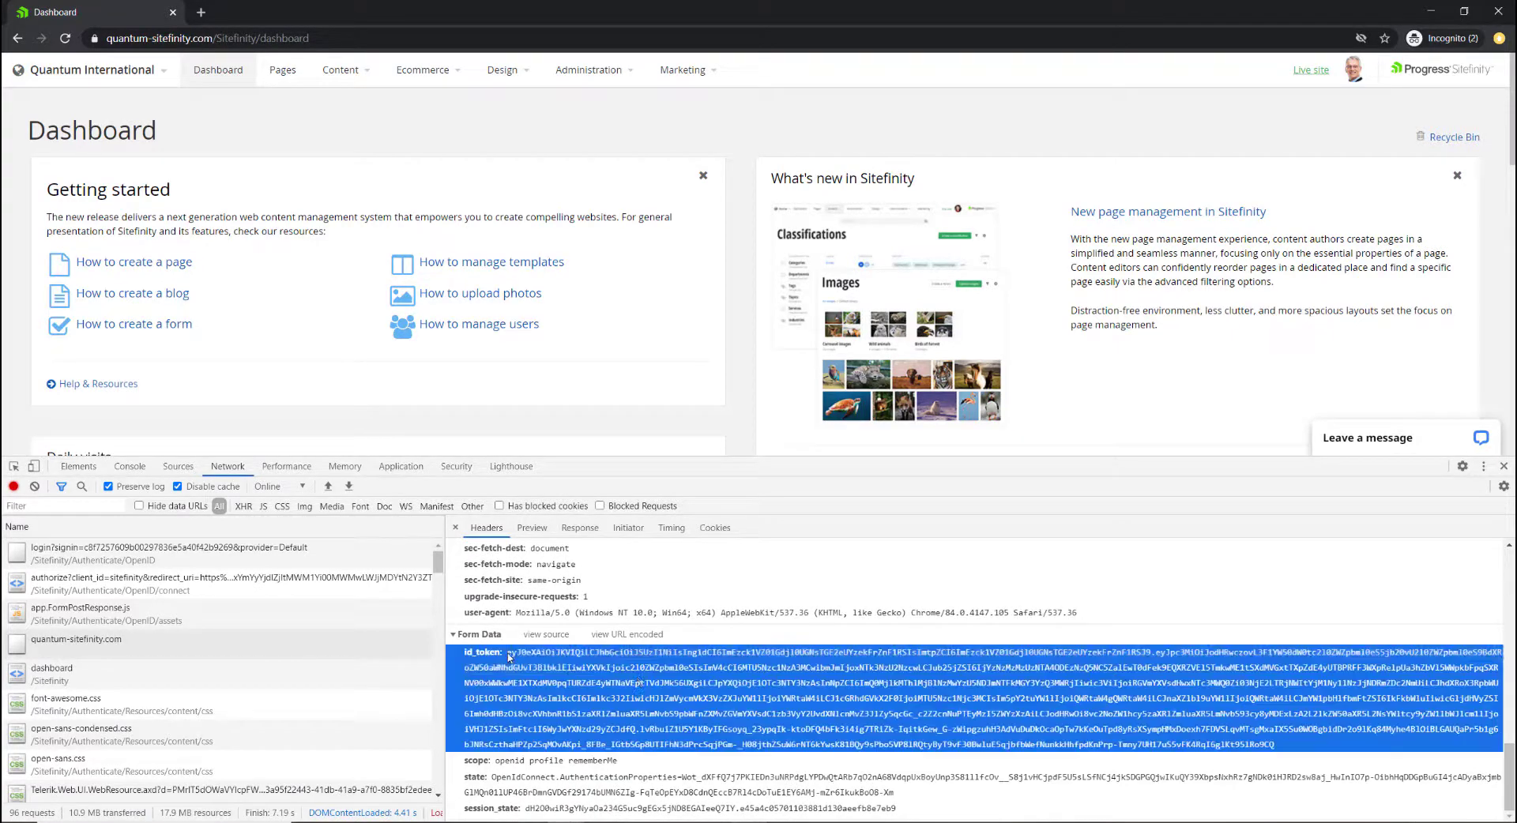
left_click_drag(506, 654, 1275, 746)
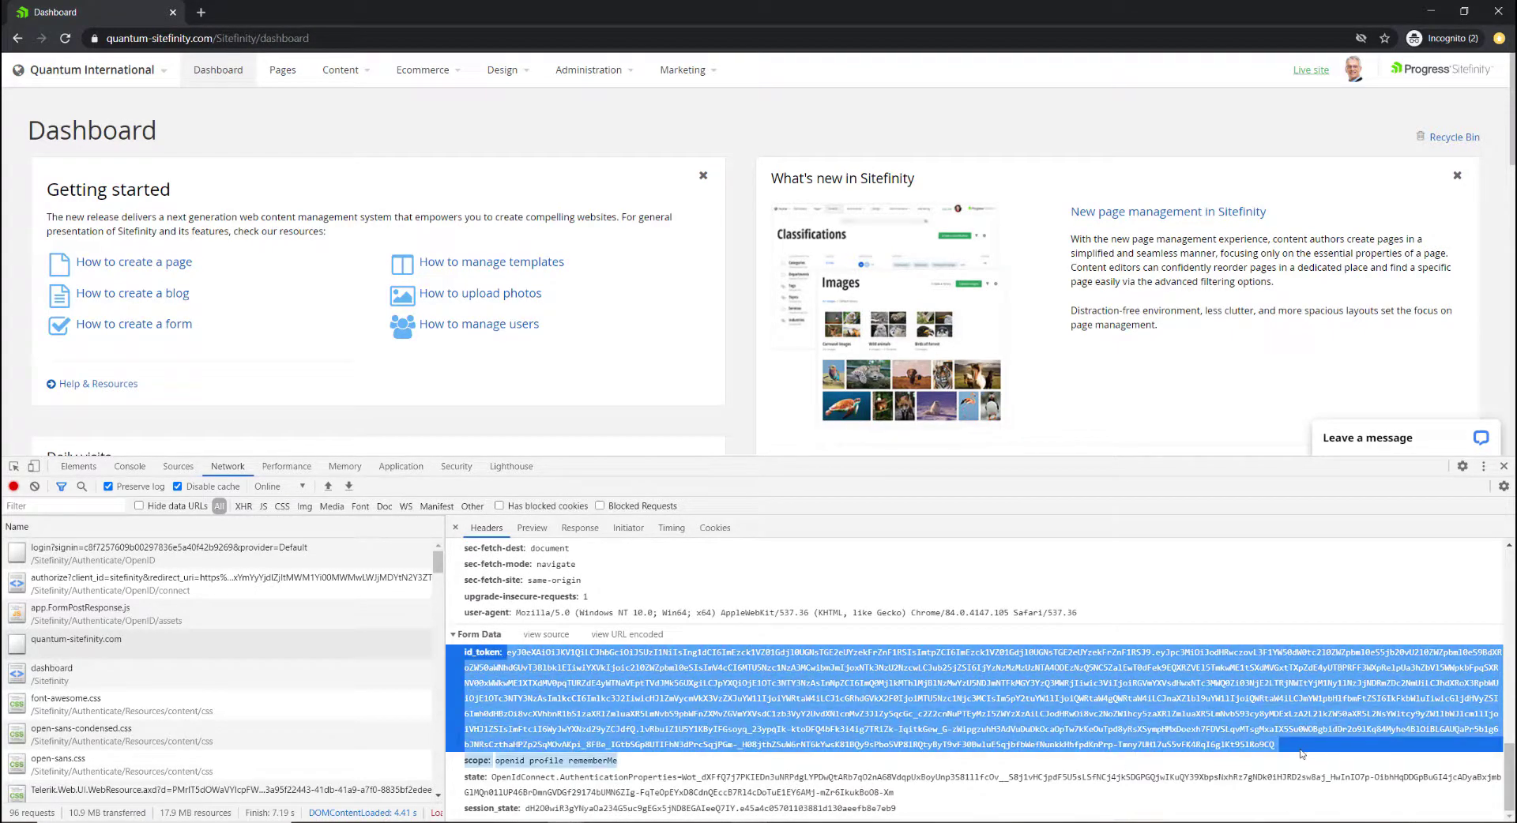
Go to jwt.io in a new browser tab.
left_click(201, 12)
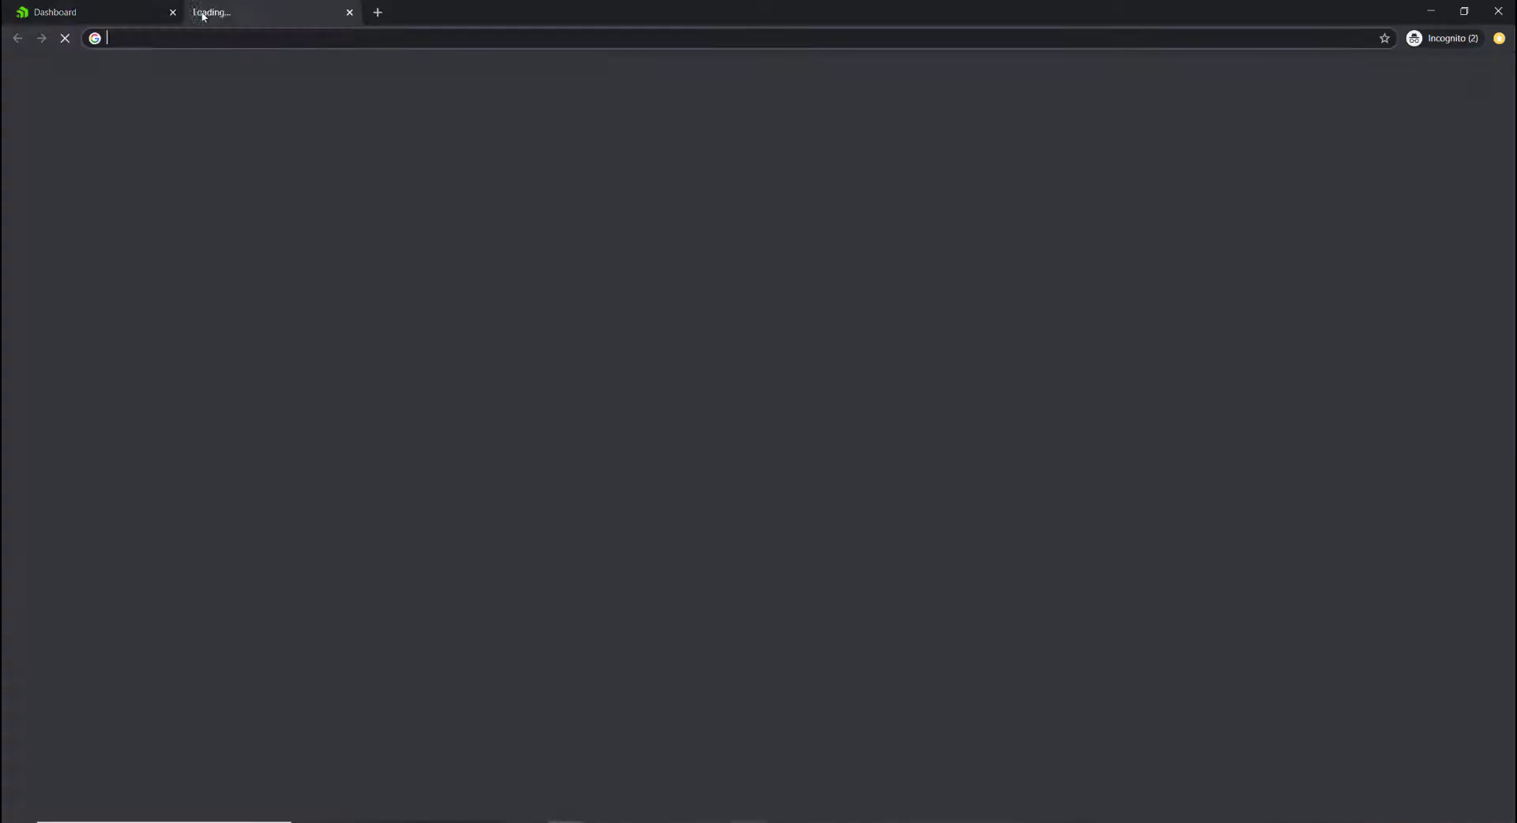
type("jwt.")
key("Return")
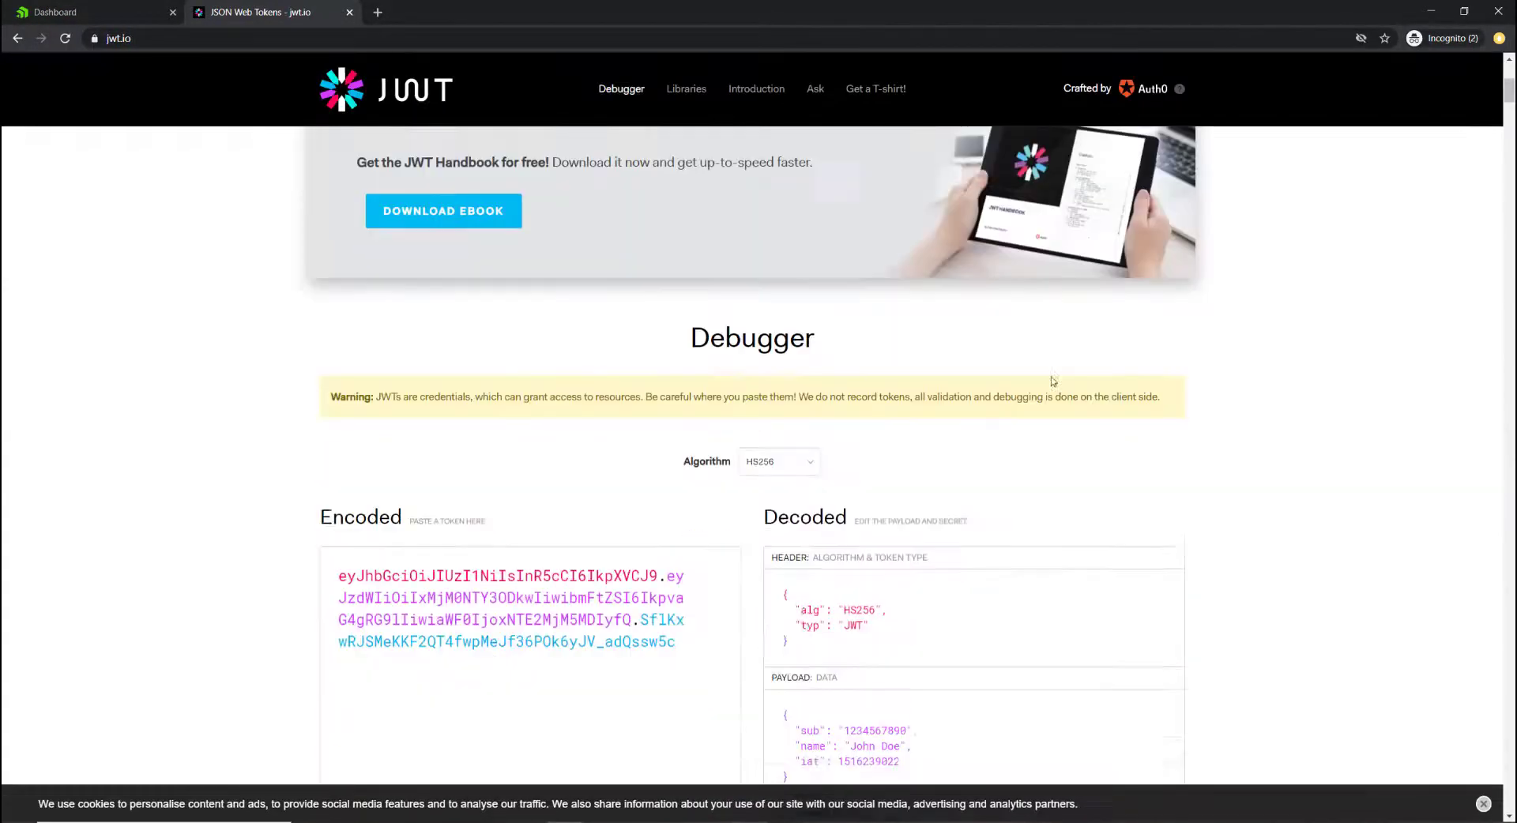
Replace the sample token in the Encoded box with the copied id_token.
key("ctrl+a")
key("BackSpace")
key("ctrl+v")
scroll(286, 505, "down", 2)
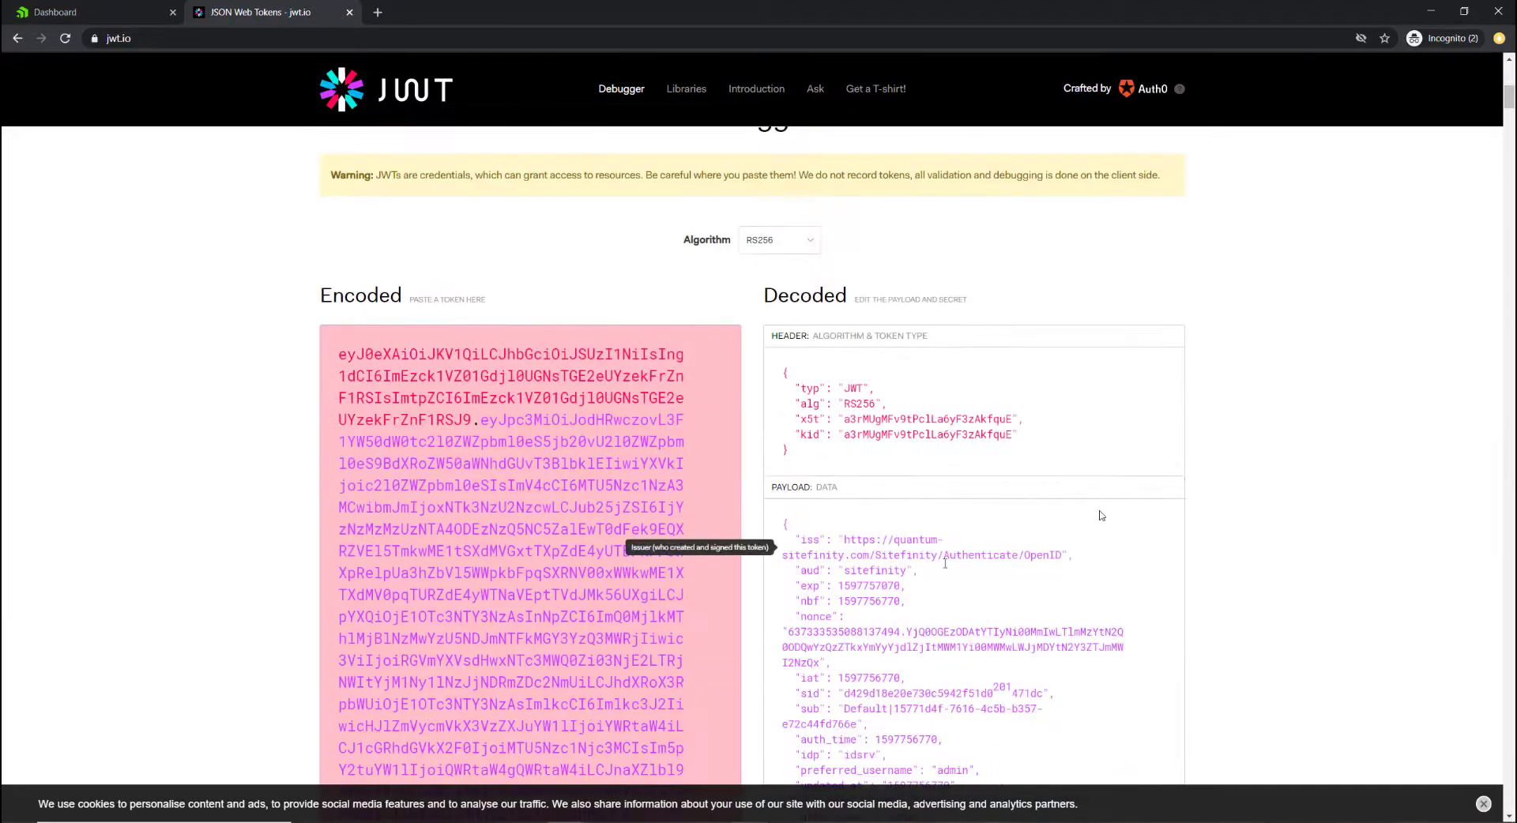
scroll(1101, 515, "down", 2)
scroll(999, 686, "down", 1)
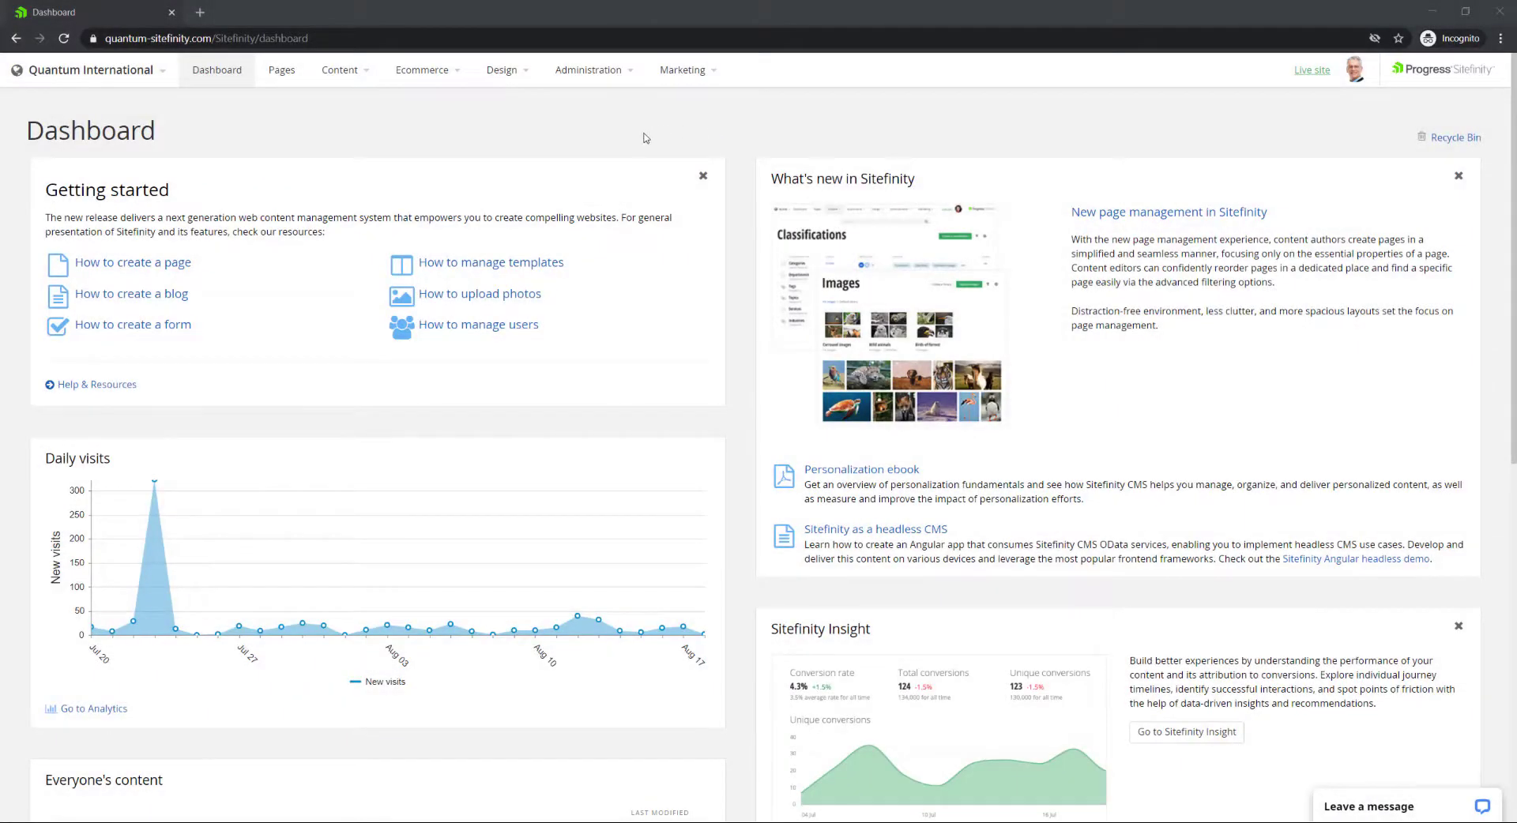
Navigate to Advanced settings > Authentication > SecurityTokenService > IdentityServer > SigningCertificate.
left_click(599, 89)
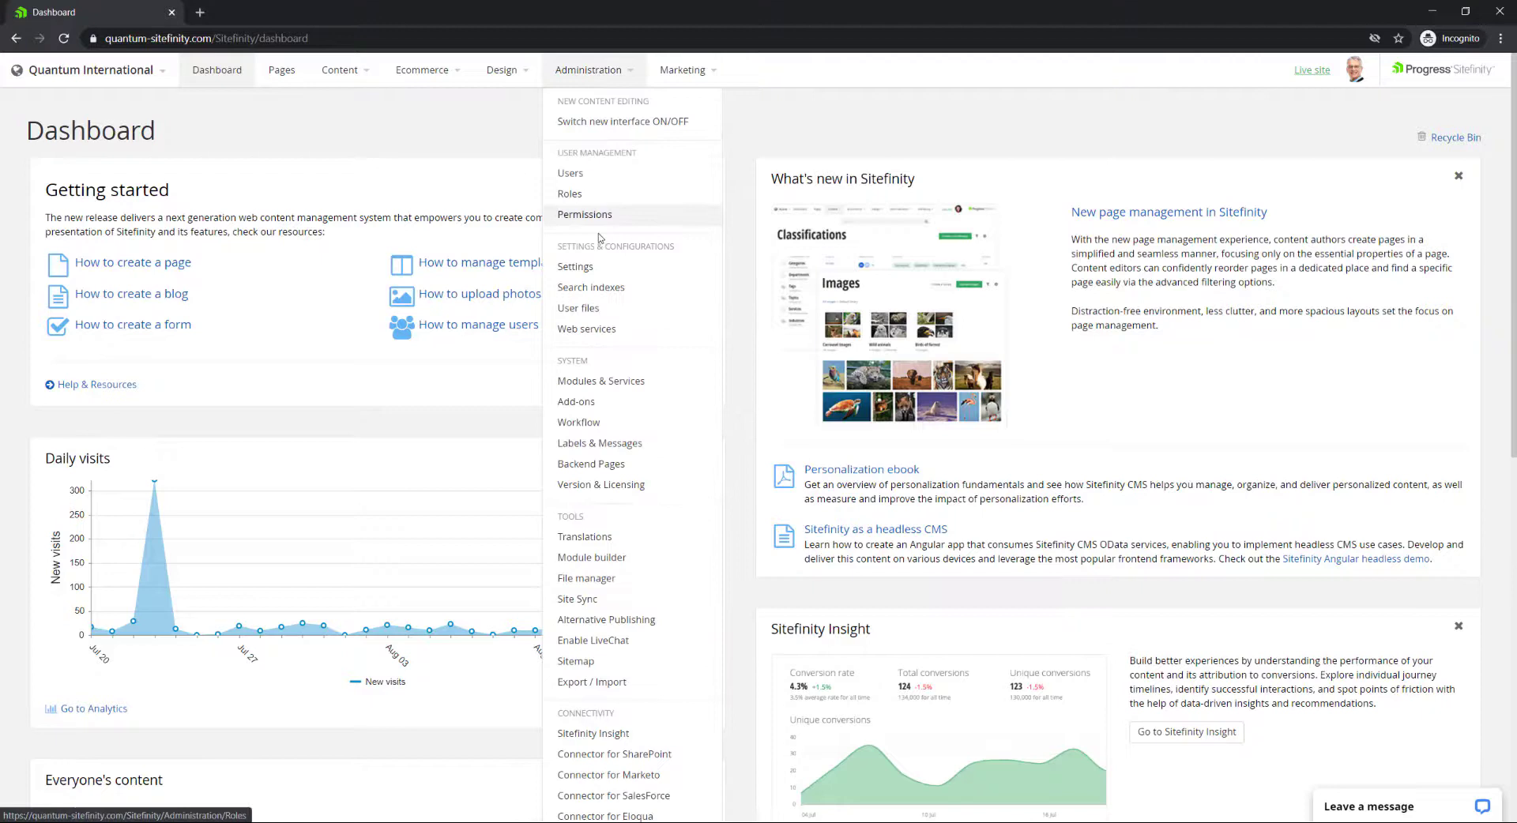
left_click(582, 269)
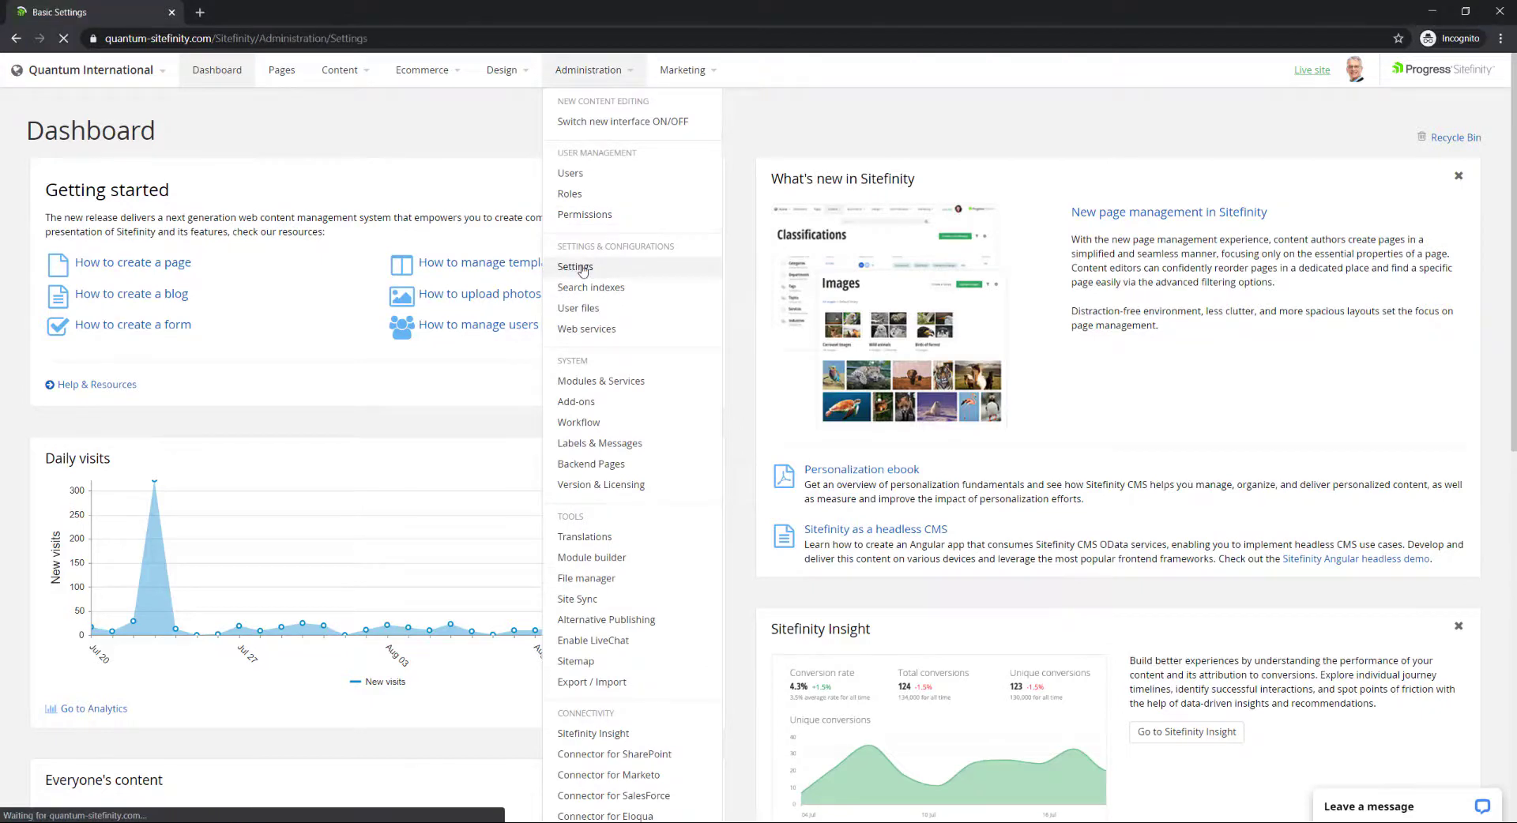
left_click(225, 134)
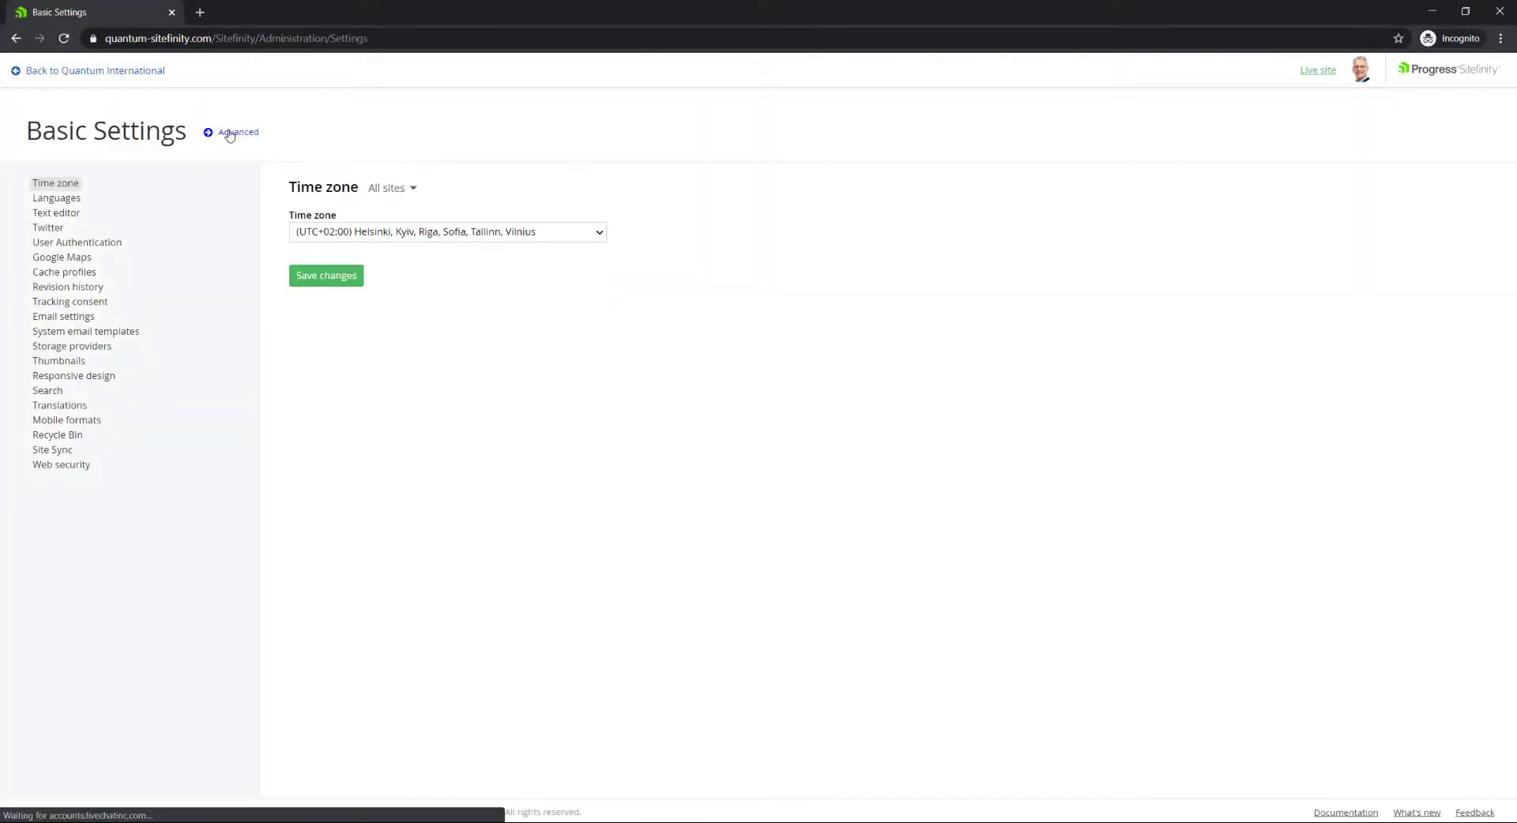
left_click(75, 260)
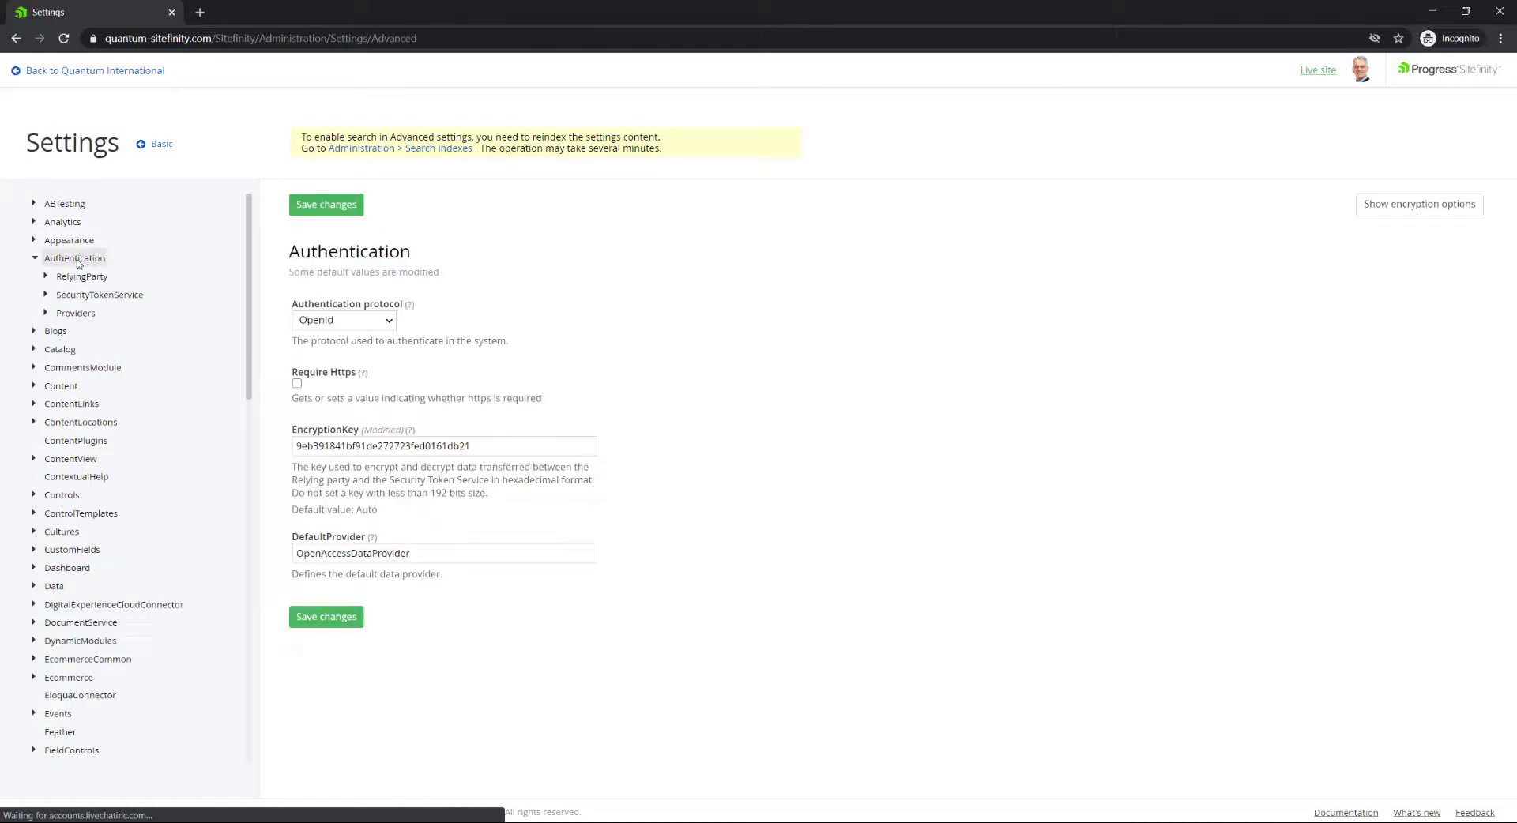
left_click(120, 297)
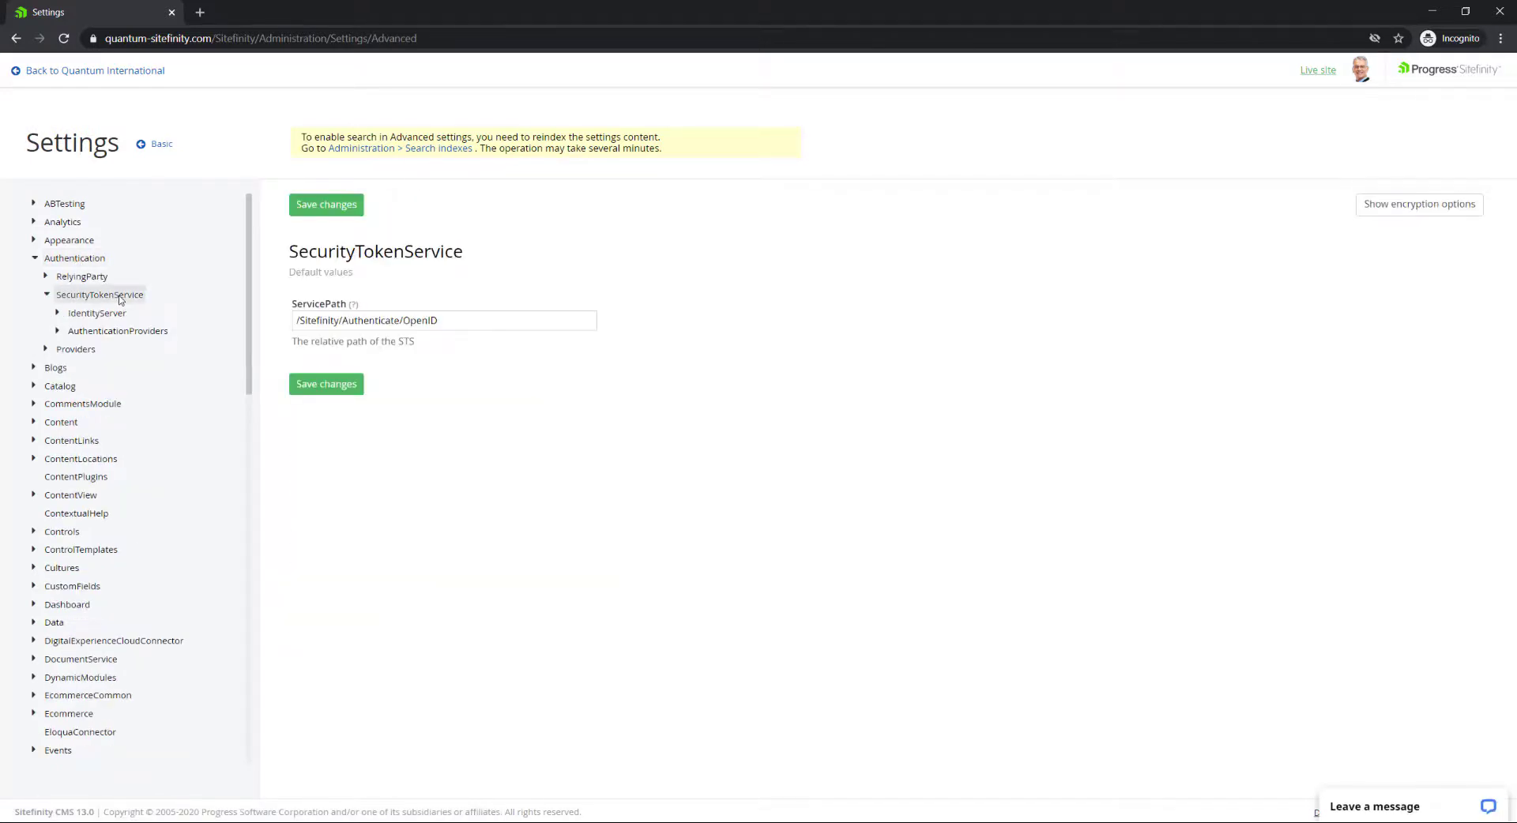
left_click(112, 316)
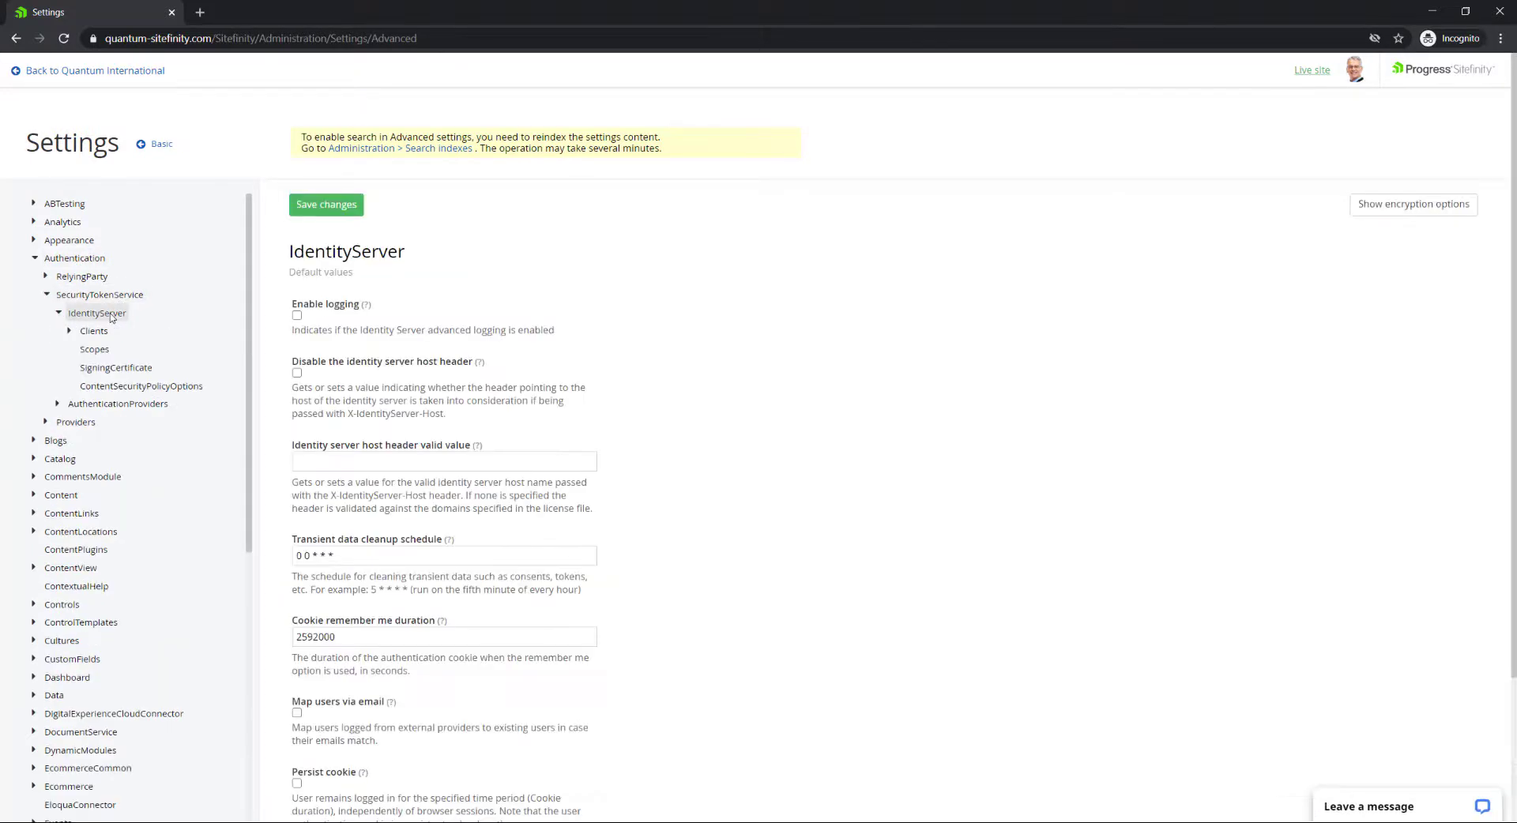
left_click(125, 370)
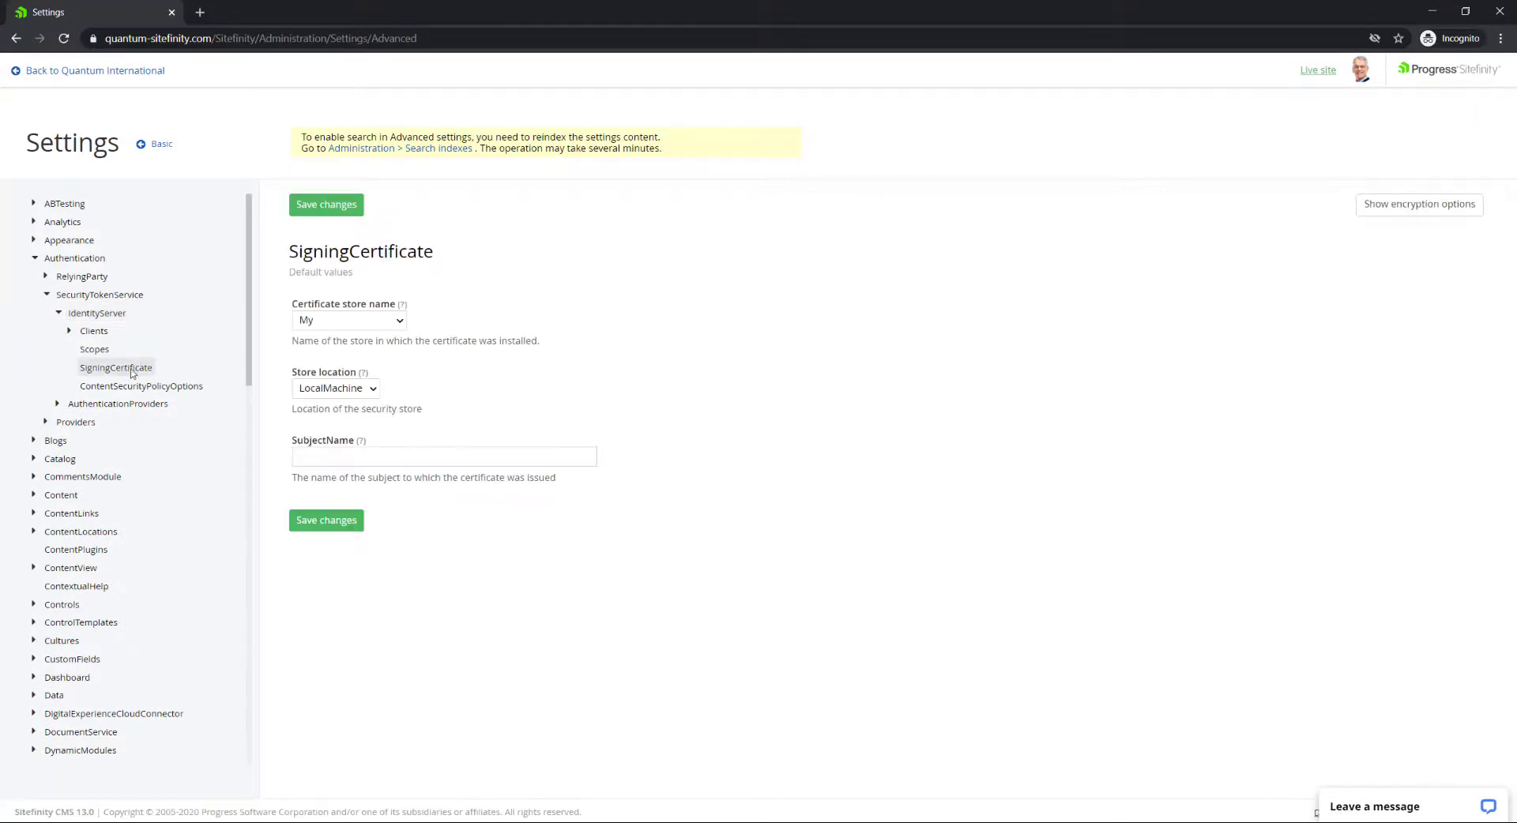
Set SubjectName to quantum-sitefinity.com and save the changes.
left_click(321, 456)
type("qua")
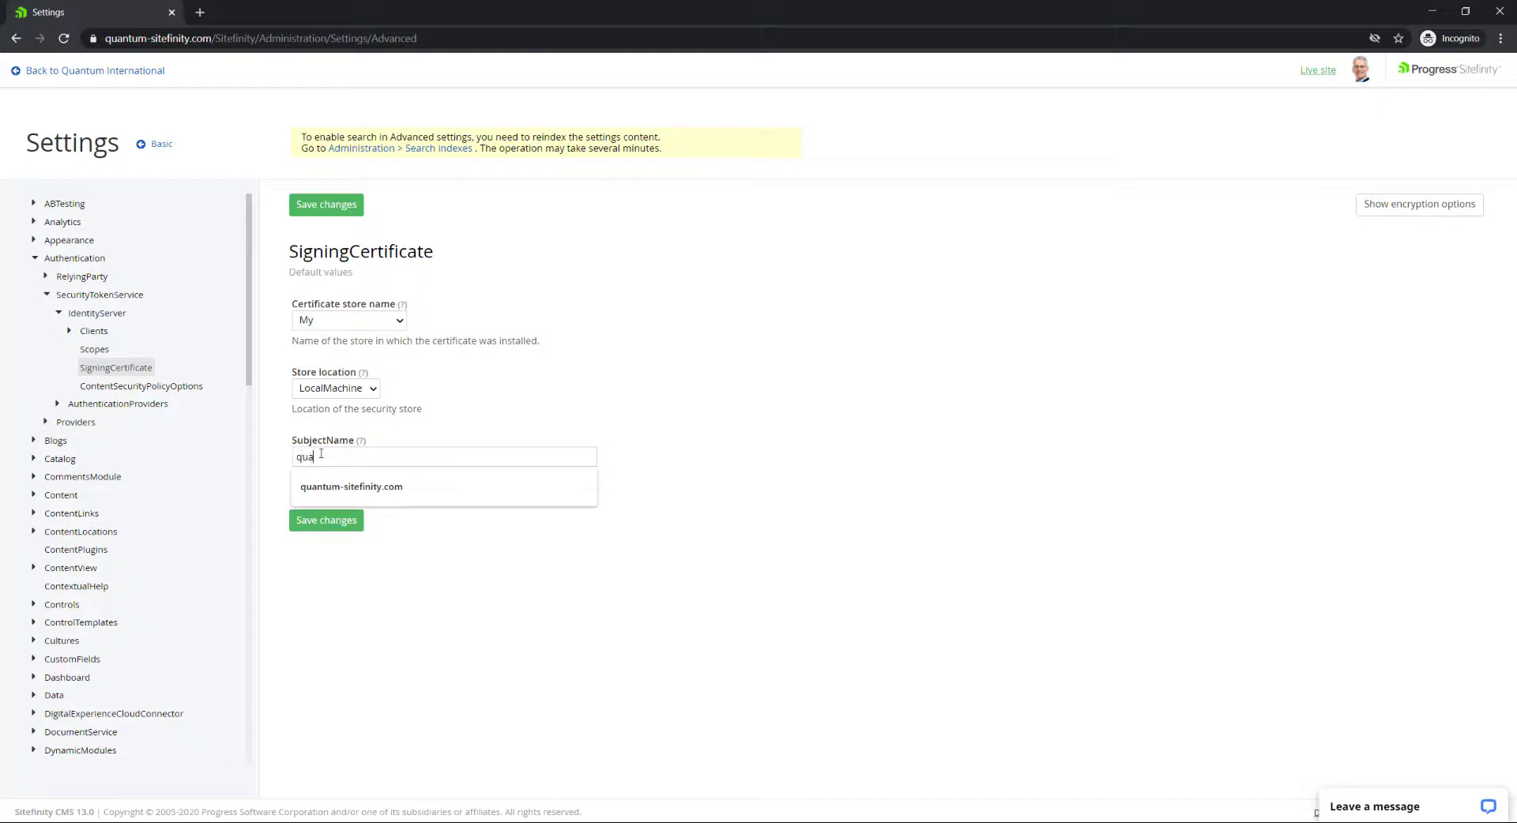
key("Down")
key("Return")
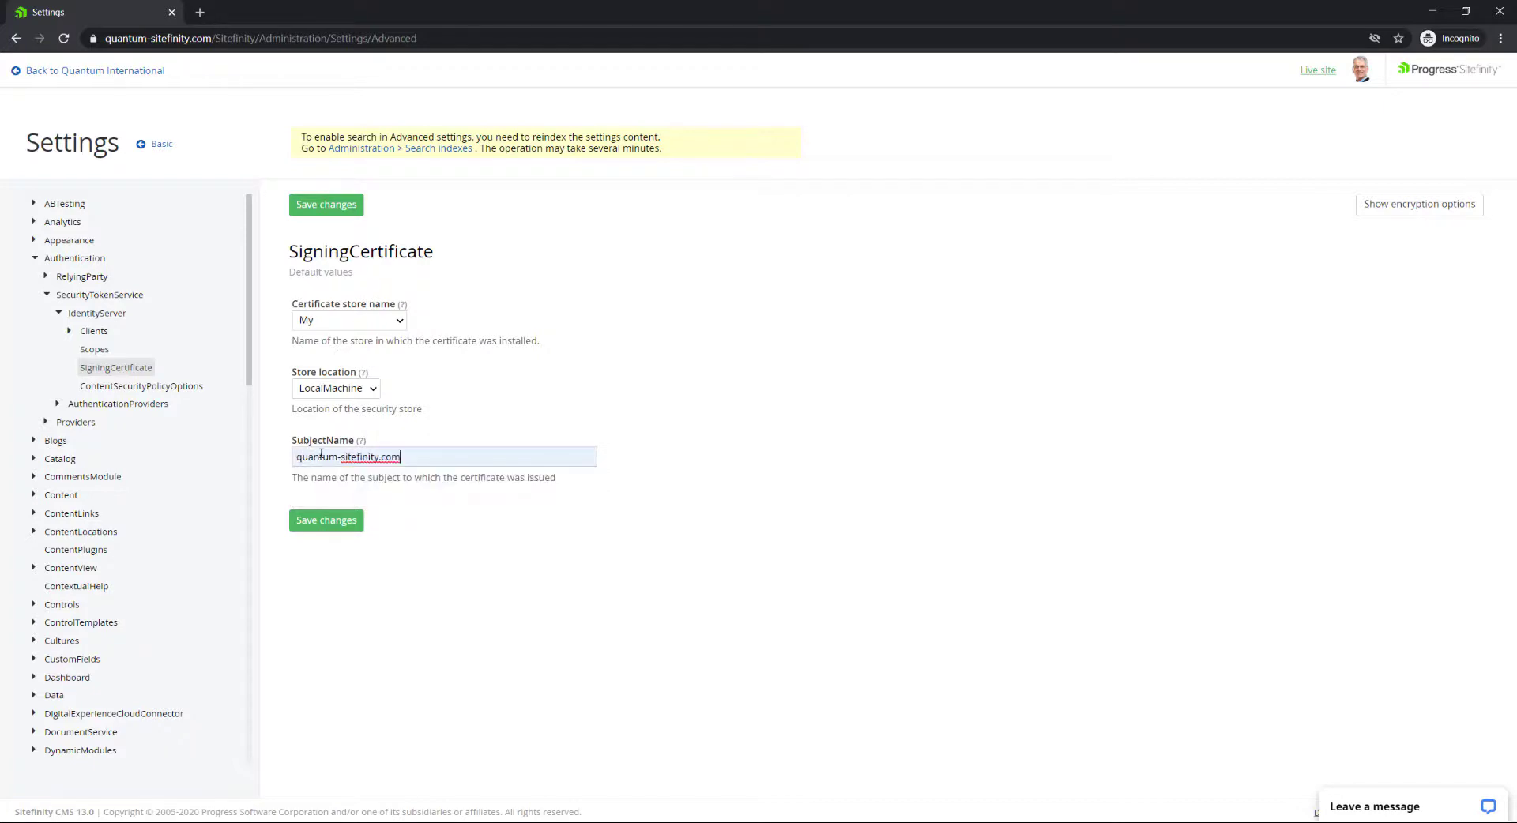
left_click(330, 524)
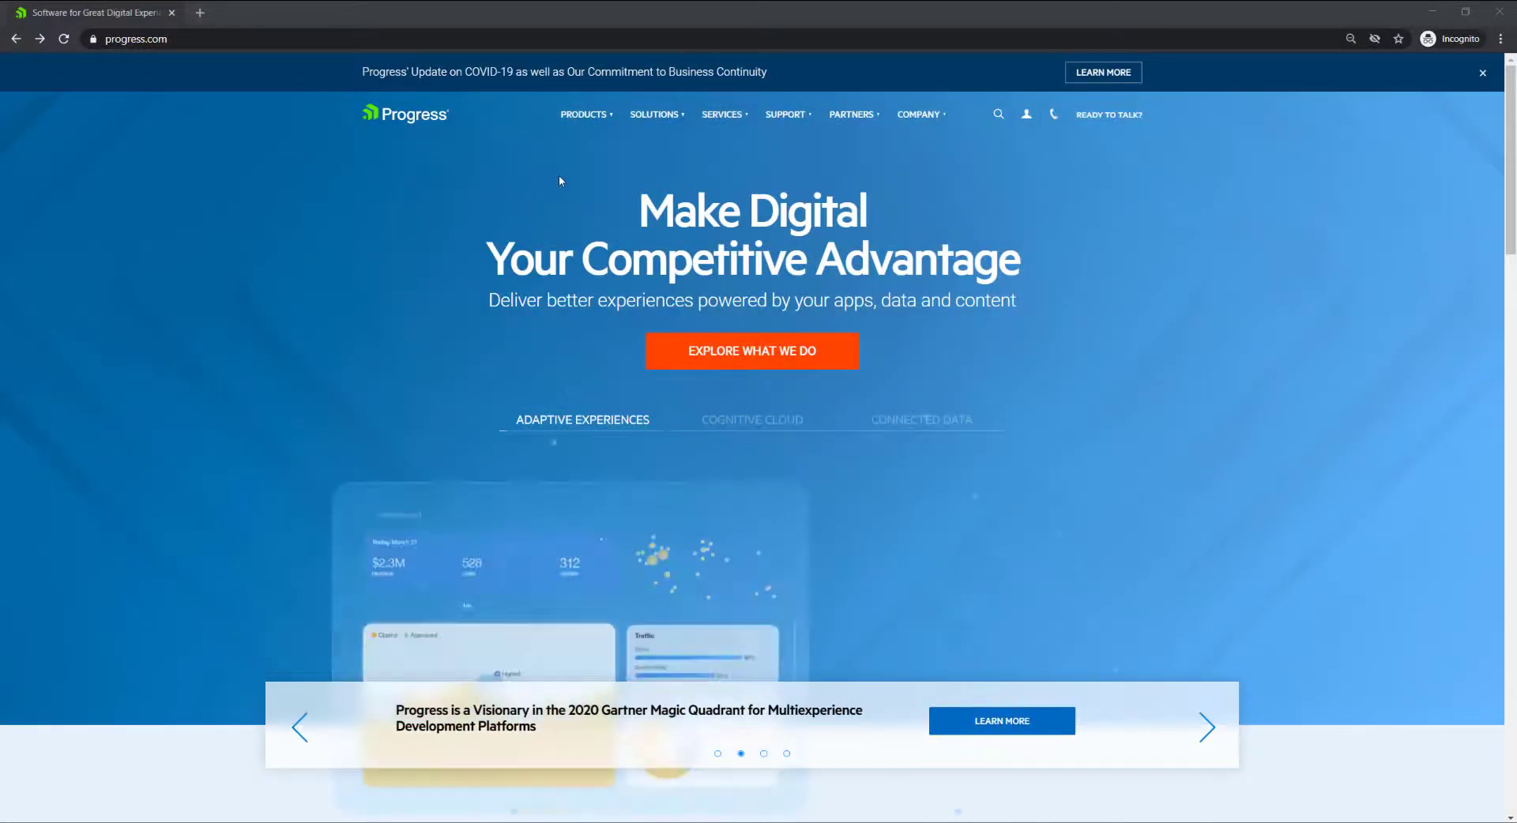
Go to the Sitefinity page through progress.com's Products menu.
mouse_move(585, 114)
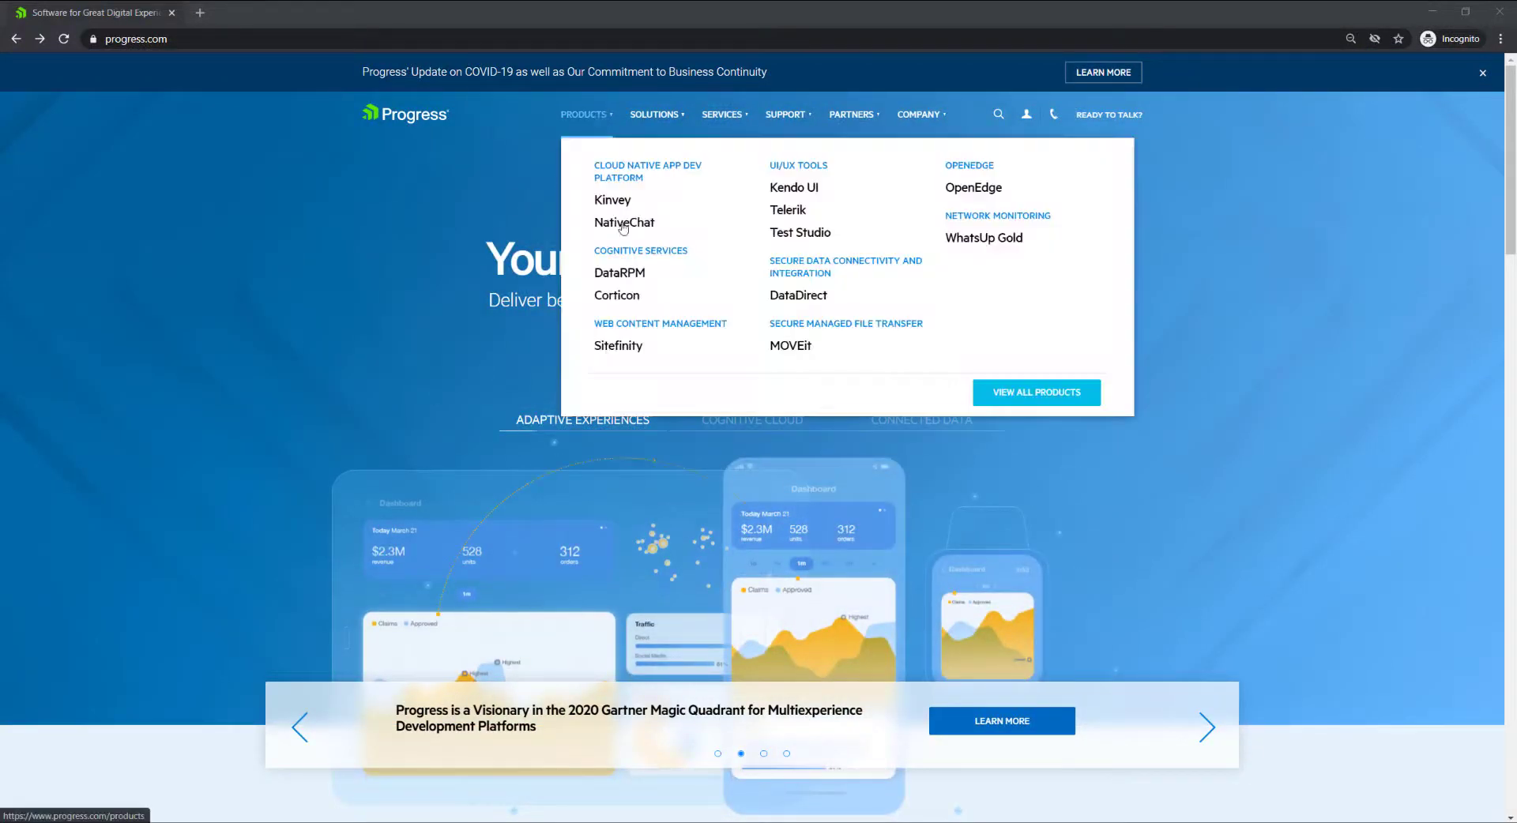
left_click(617, 351)
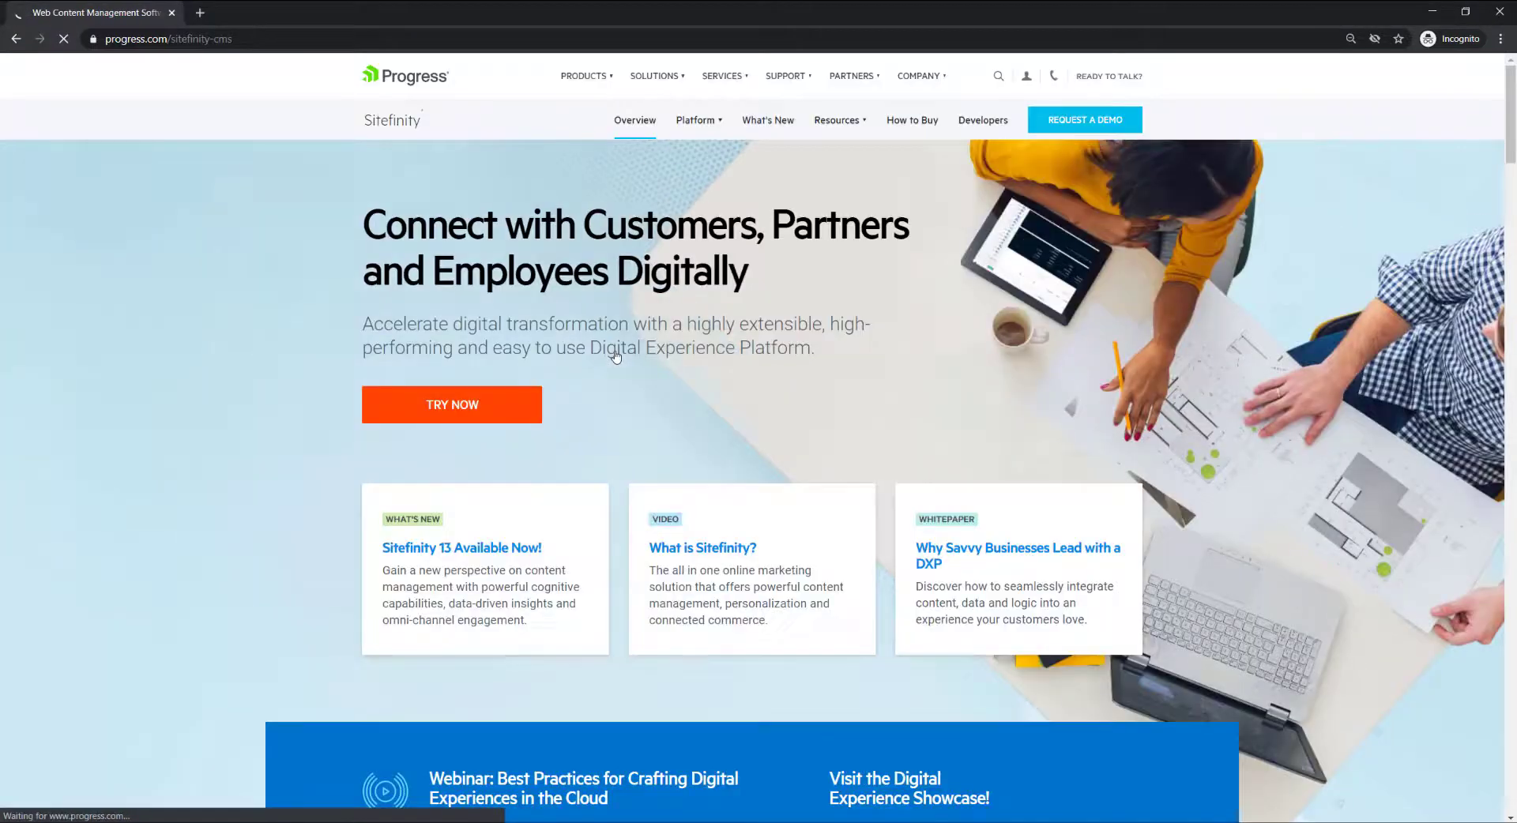
mouse_move(836, 158)
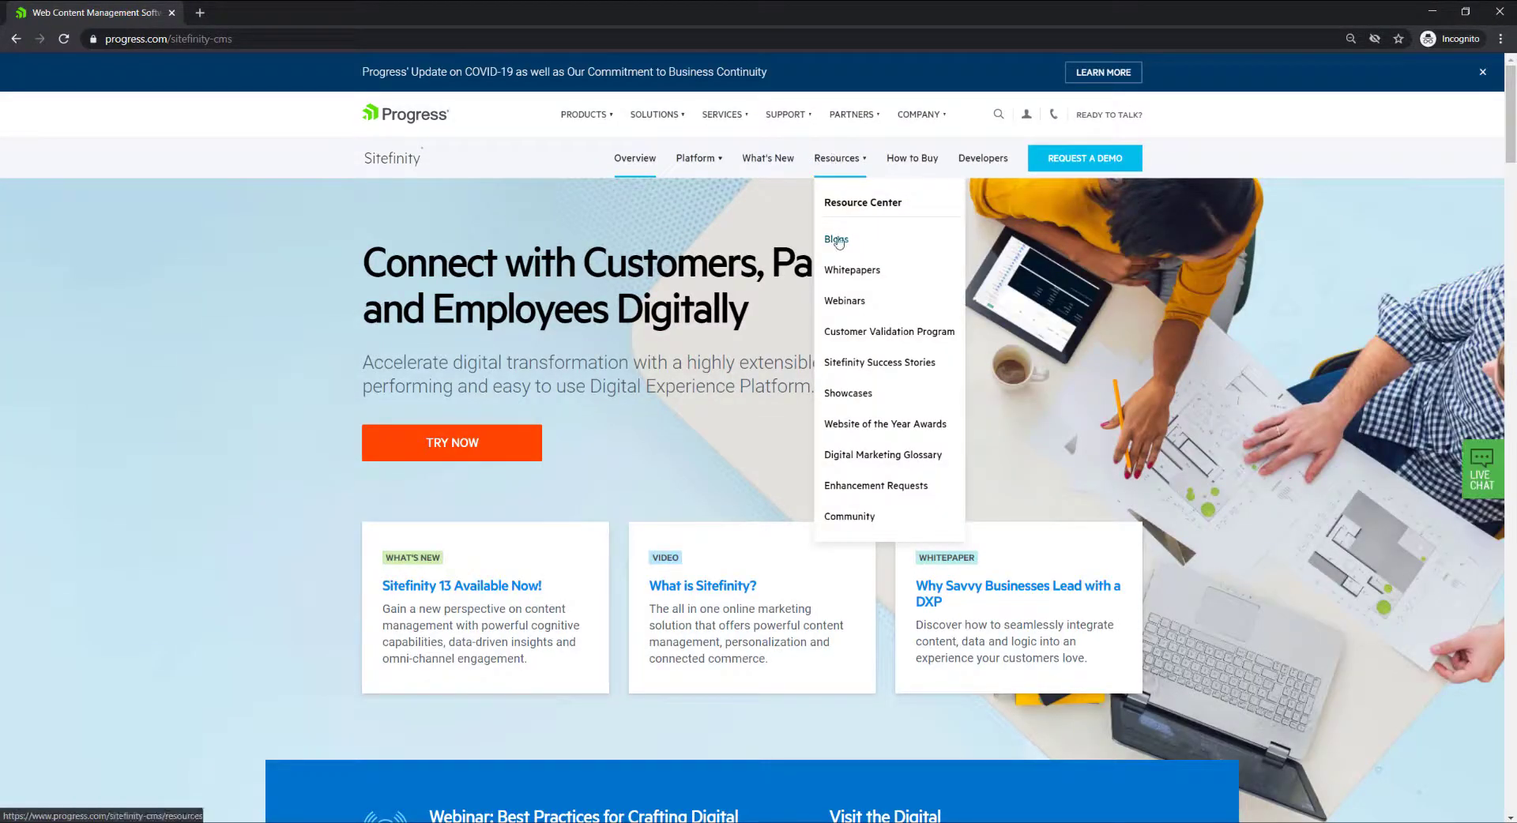